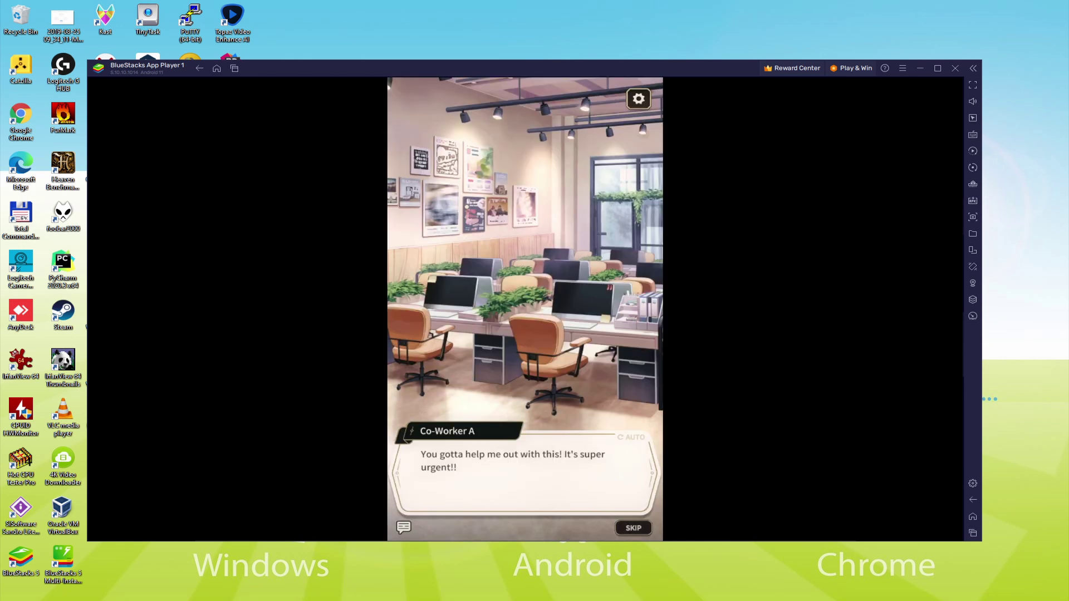
Advance the opening office conversation between Eiden and Co-Worker A about the millionaire client's request, line by line.
click(568, 487)
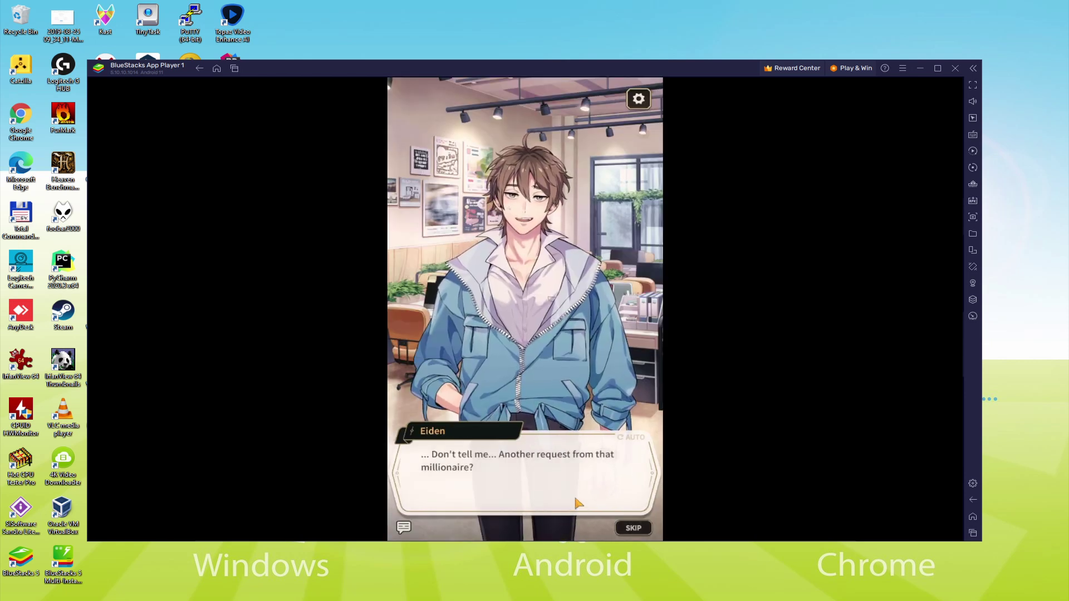
click(578, 503)
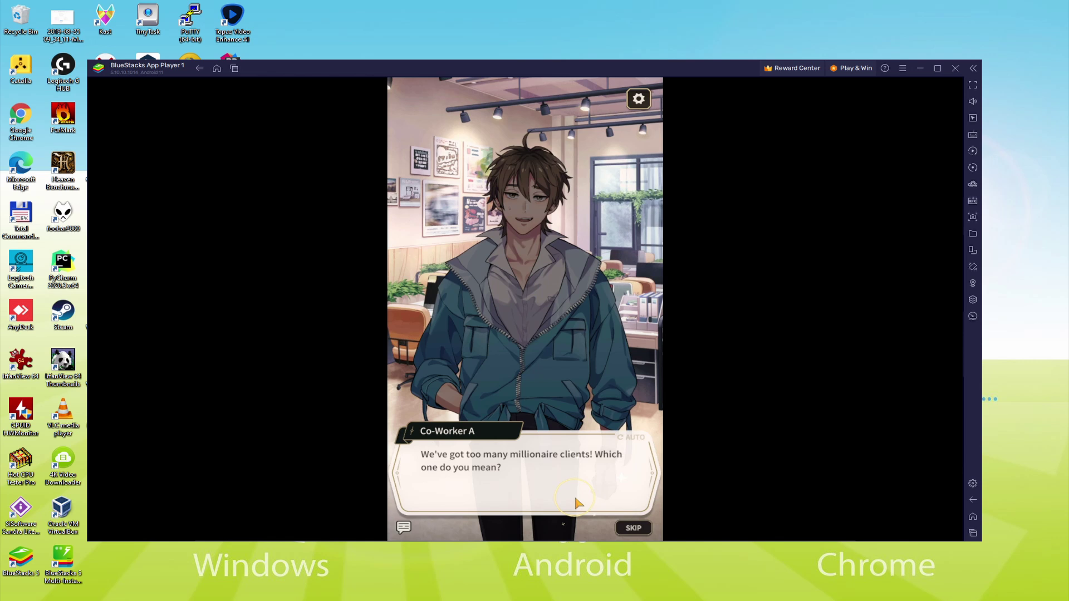
click(576, 503)
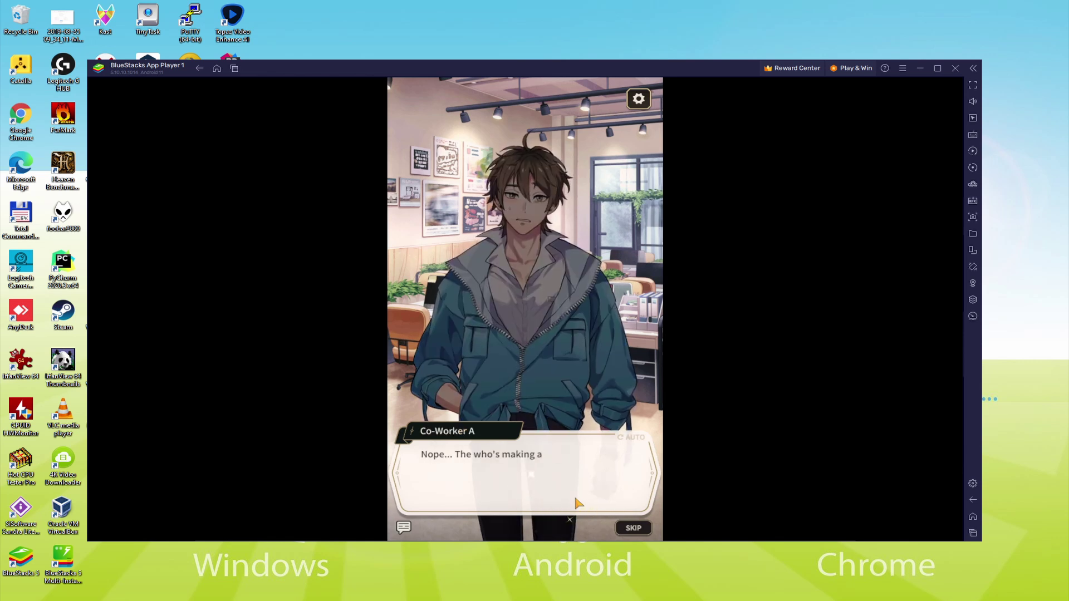
click(577, 503)
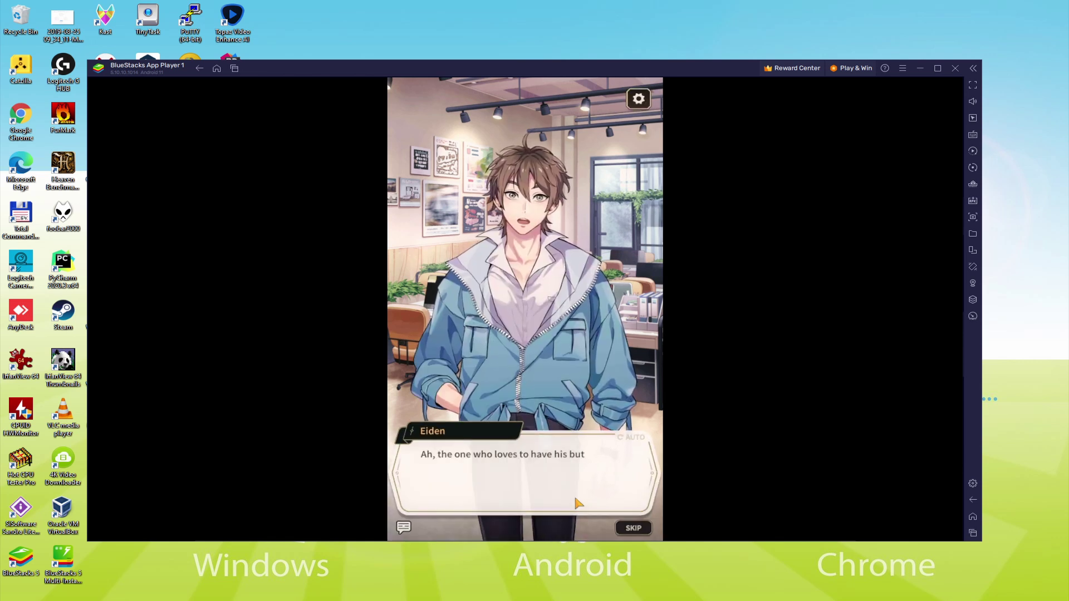
click(577, 503)
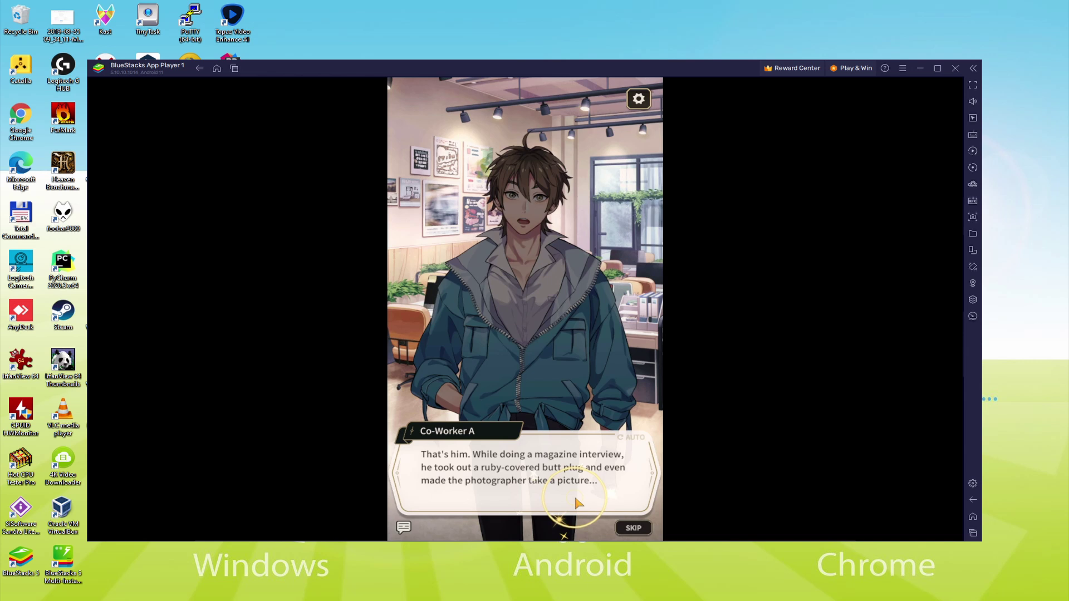
click(576, 502)
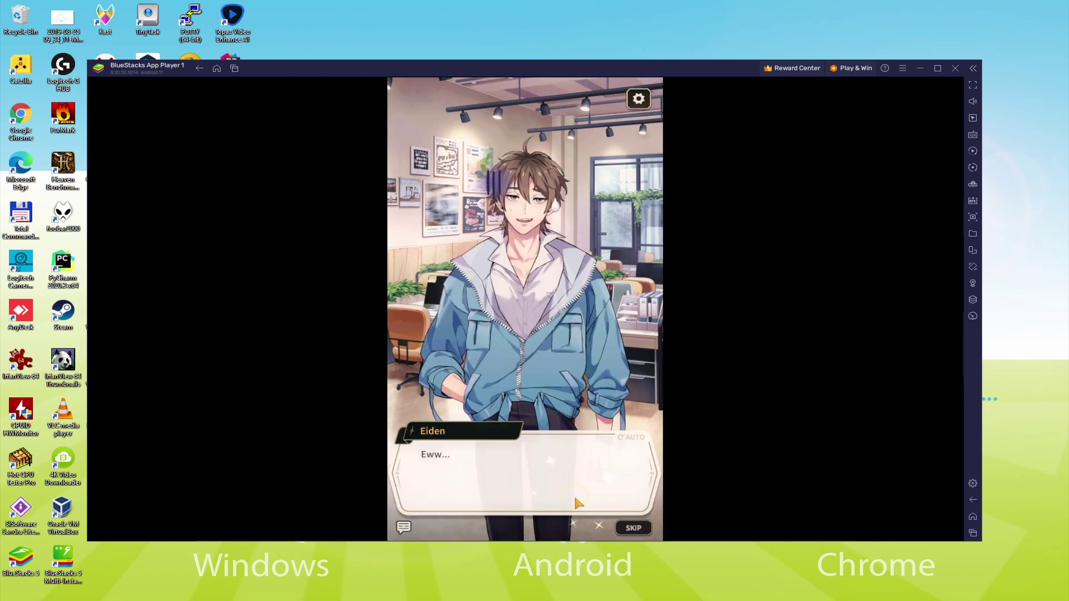
click(577, 502)
click(576, 503)
click(577, 503)
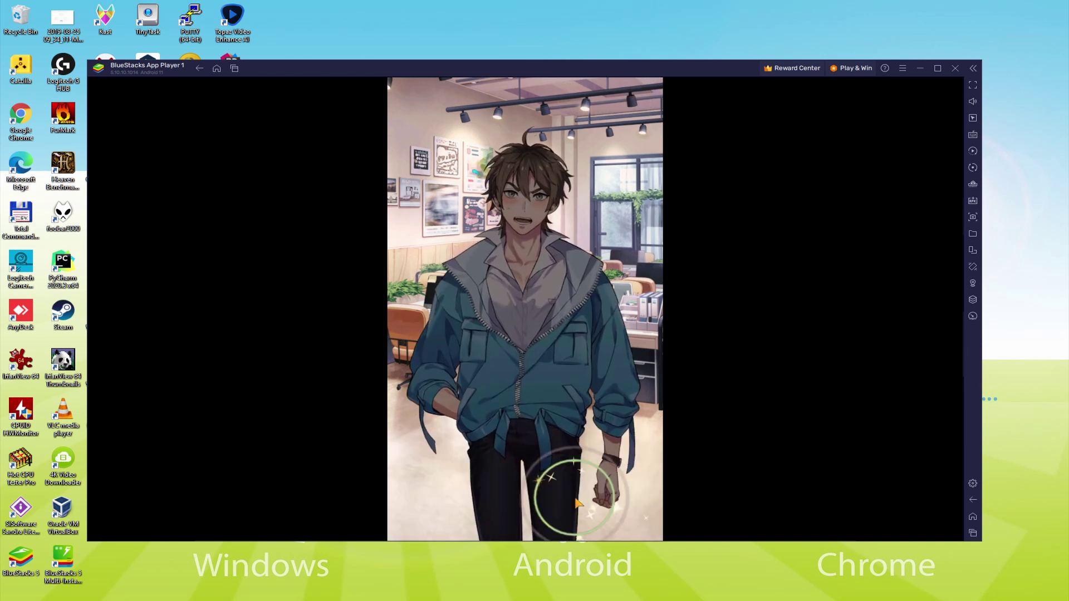
click(576, 503)
click(576, 502)
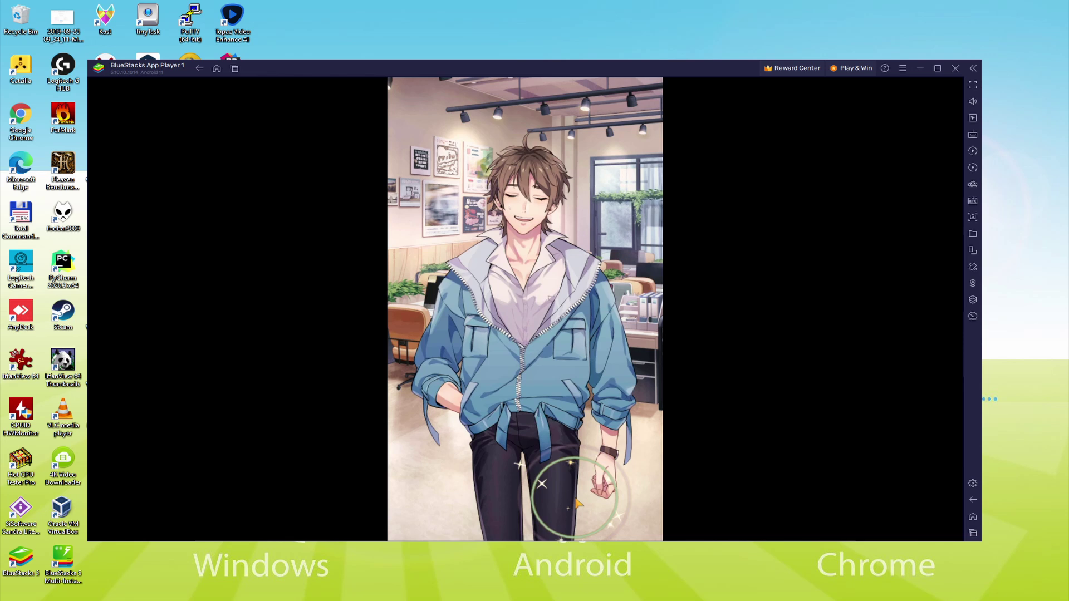
click(576, 503)
click(576, 503)
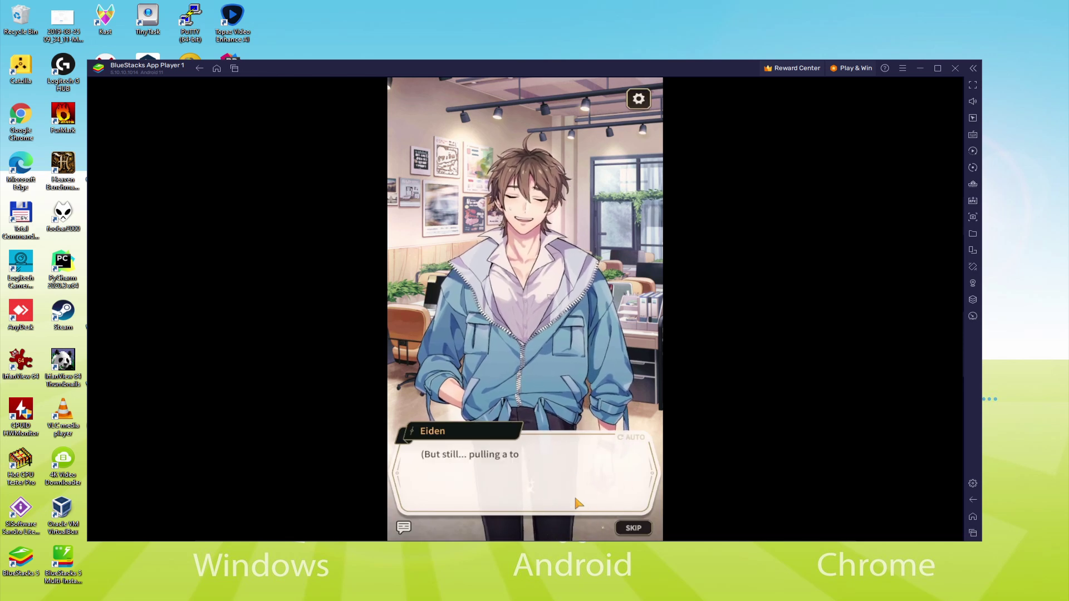
click(576, 503)
click(576, 503)
click(576, 502)
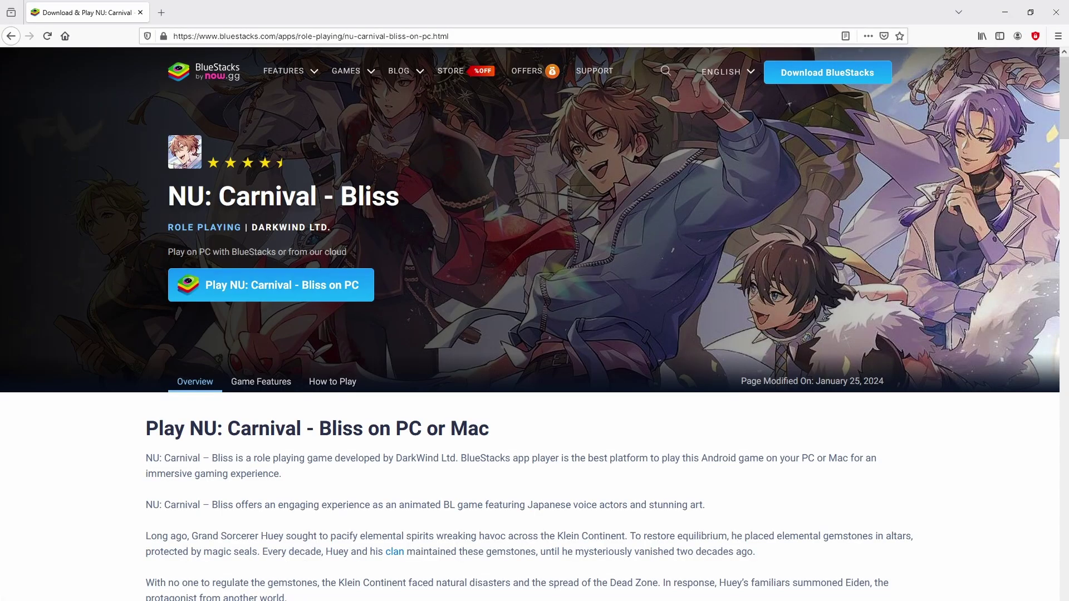
Review the game features and how-to-play sections of the NU: Carnival - Bliss web page, and start its download for PC.
scroll(534, 334, down, 20)
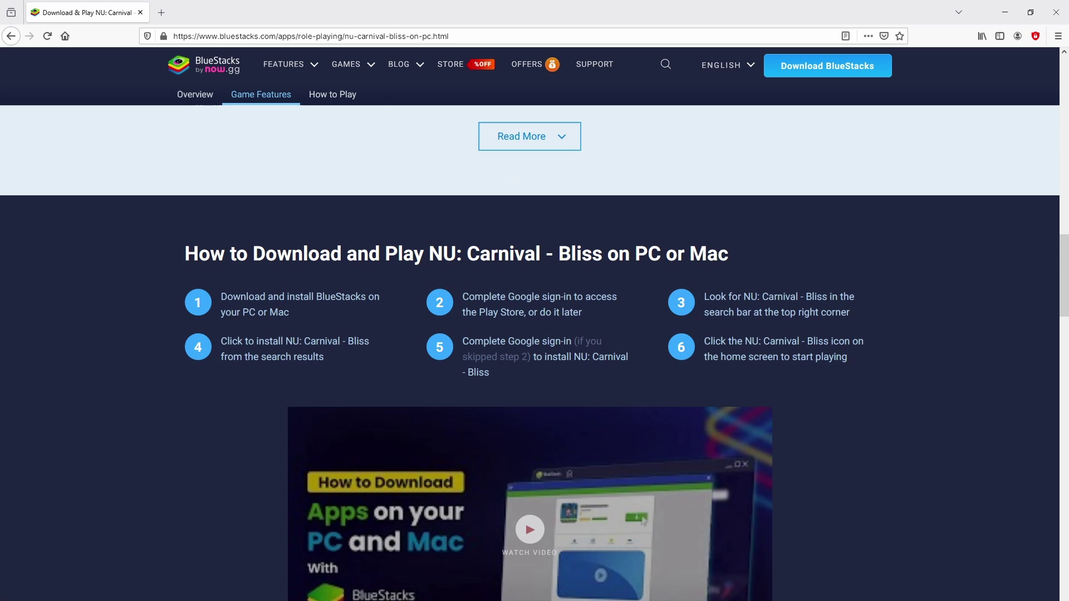
scroll(534, 334, up, 8)
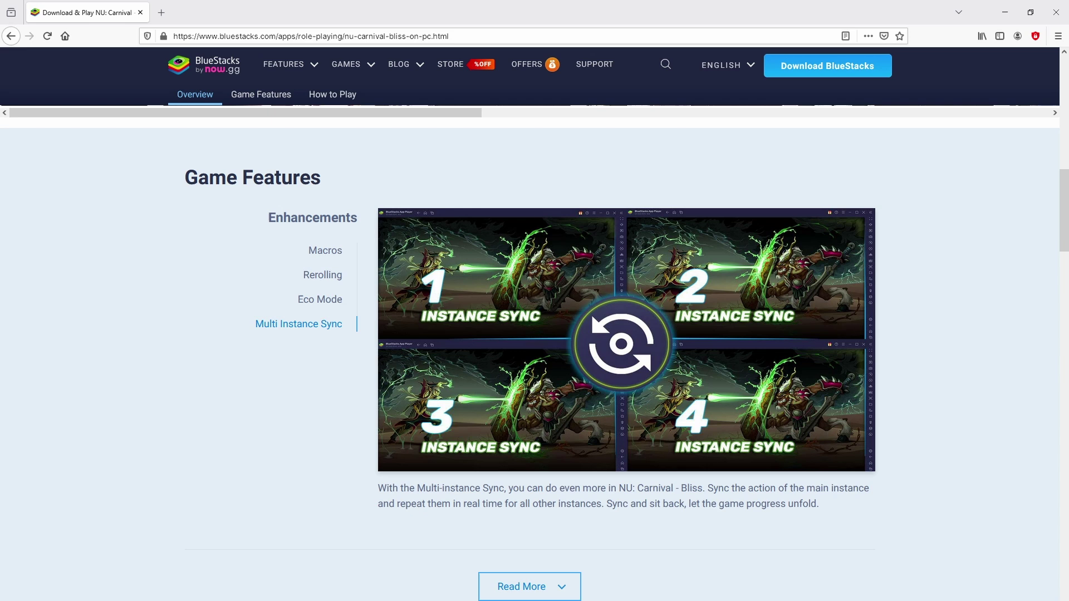
key(Home)
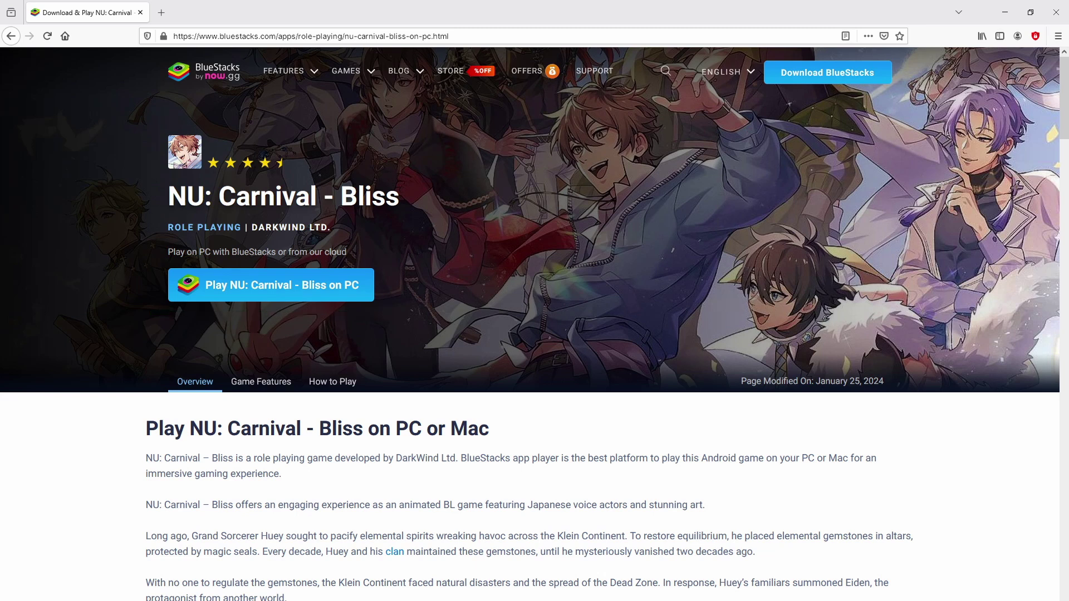
click(290, 283)
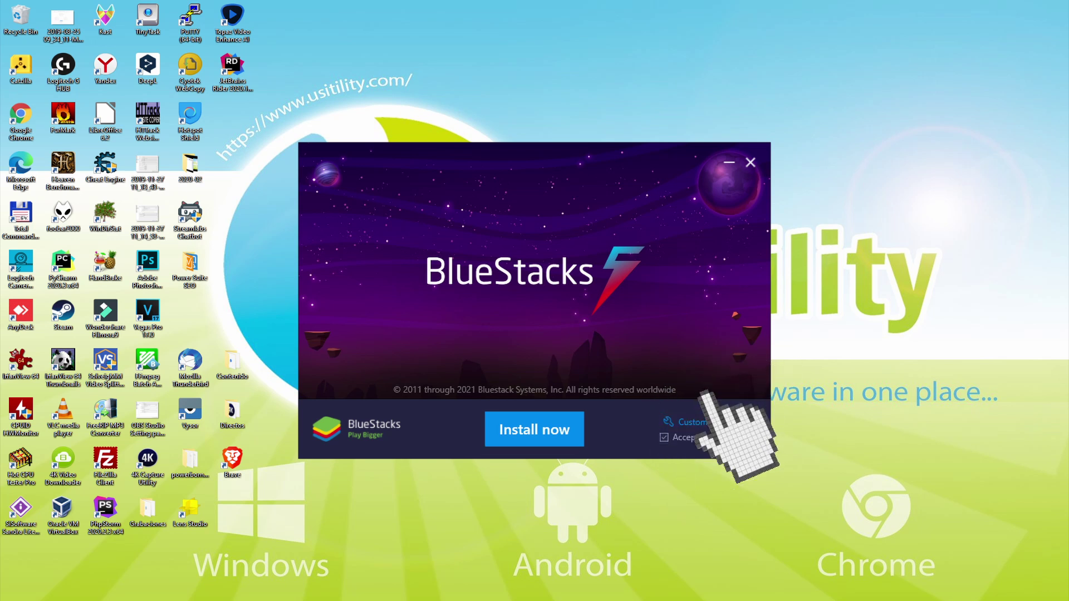
Check the BlueStacks data path in the custom installation options, and install BlueStacks 5 with the default settings.
click(692, 422)
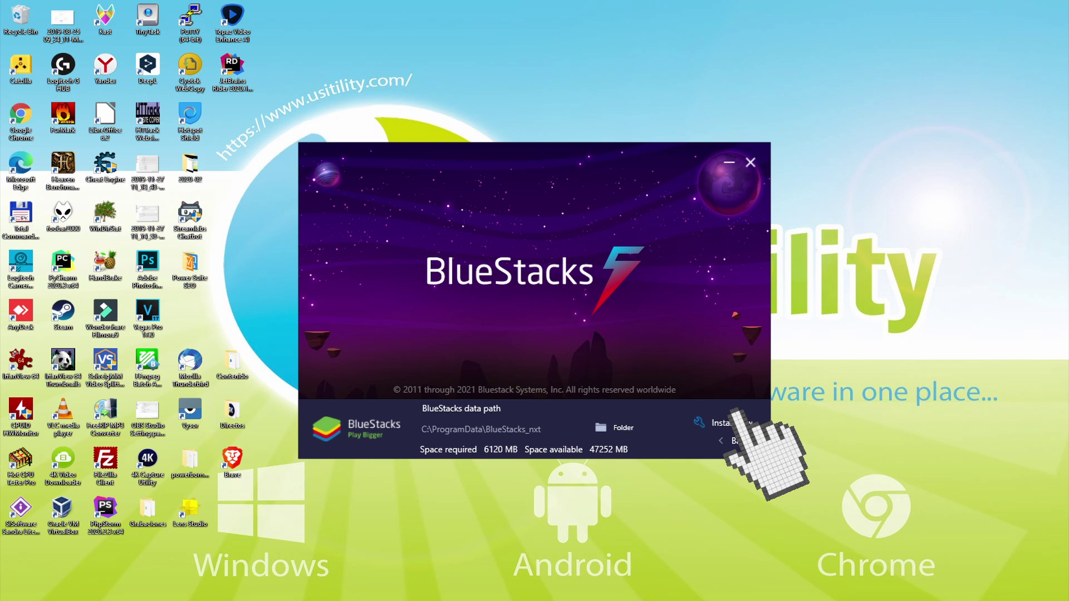
click(724, 440)
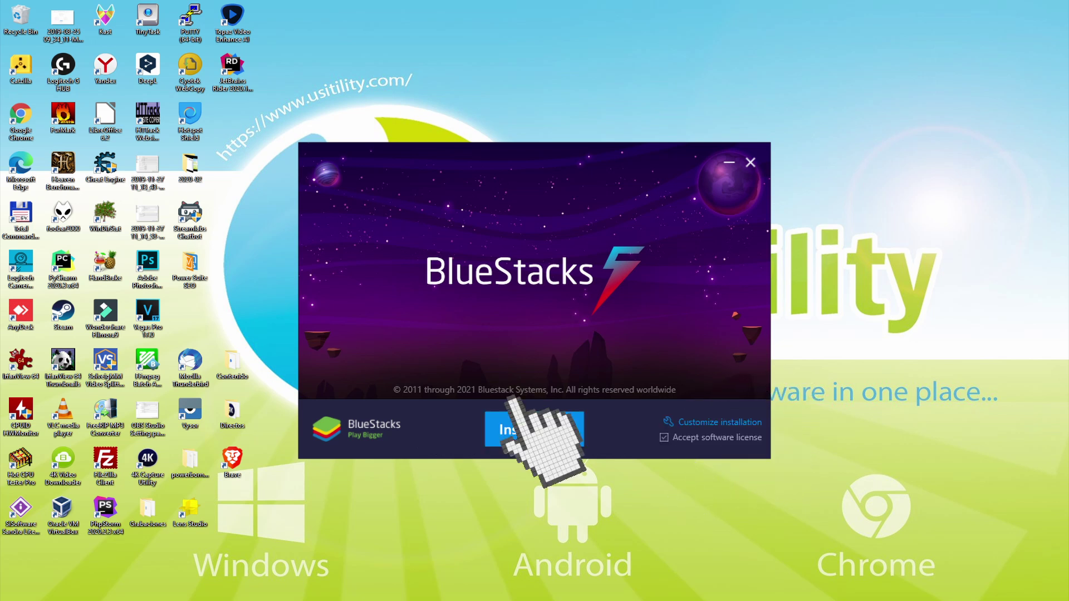
click(523, 429)
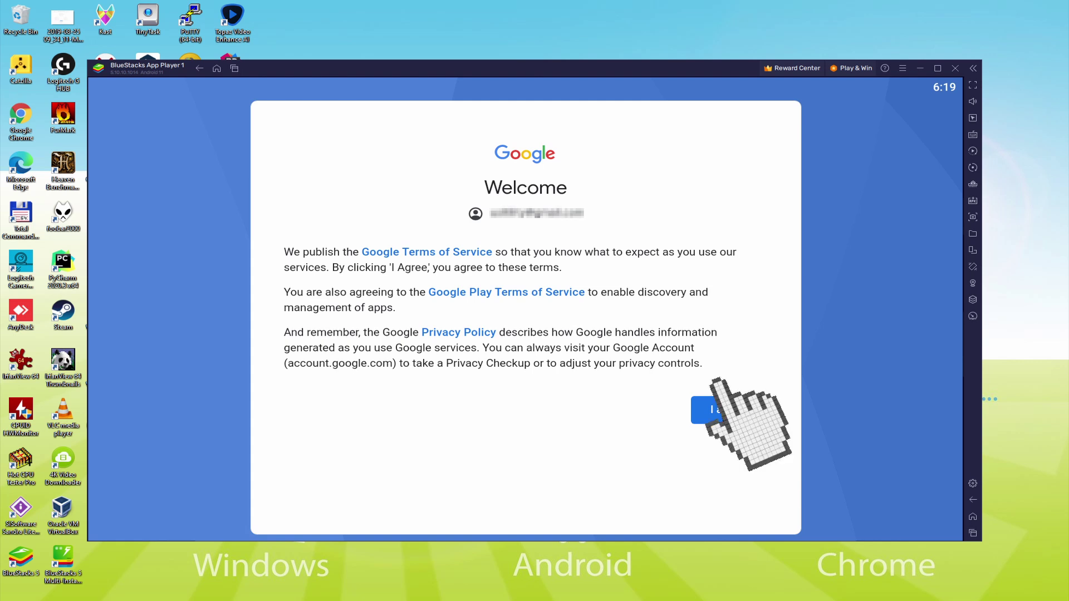
Agree to the Google terms of service and accept the Google services settings with Back up to Google Drive turned off.
click(714, 410)
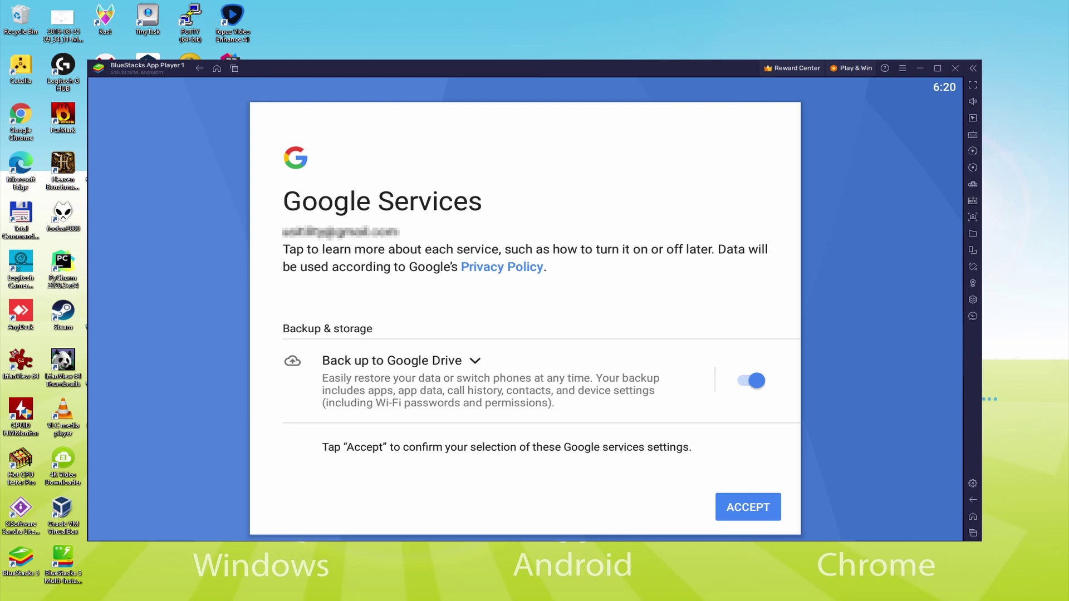
click(746, 381)
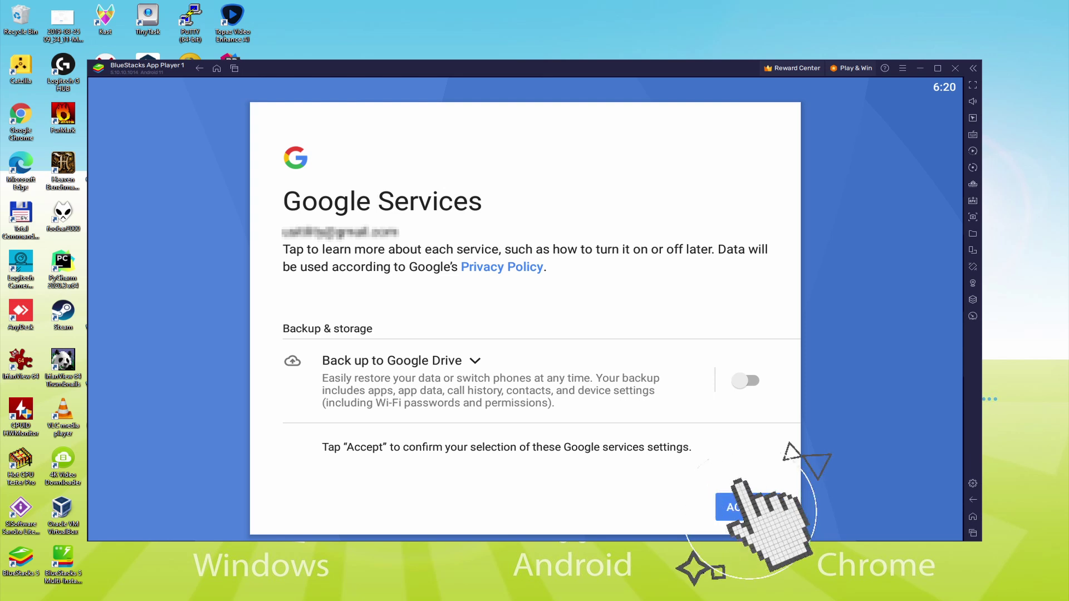
click(748, 506)
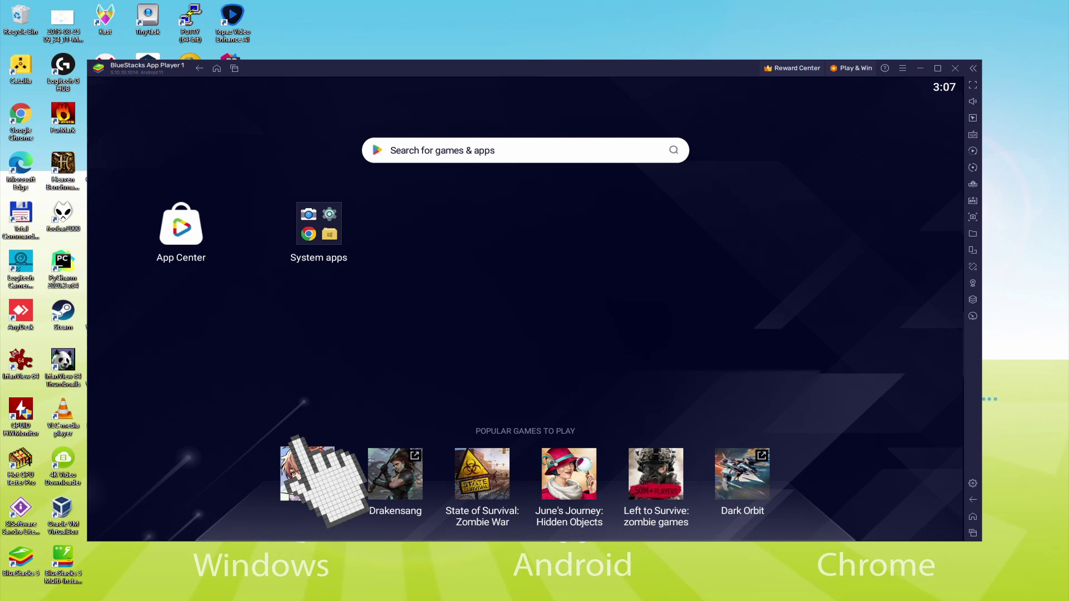
Install NU: Carnival - Bliss from its store page and launch it from the emulator's home screen.
click(307, 473)
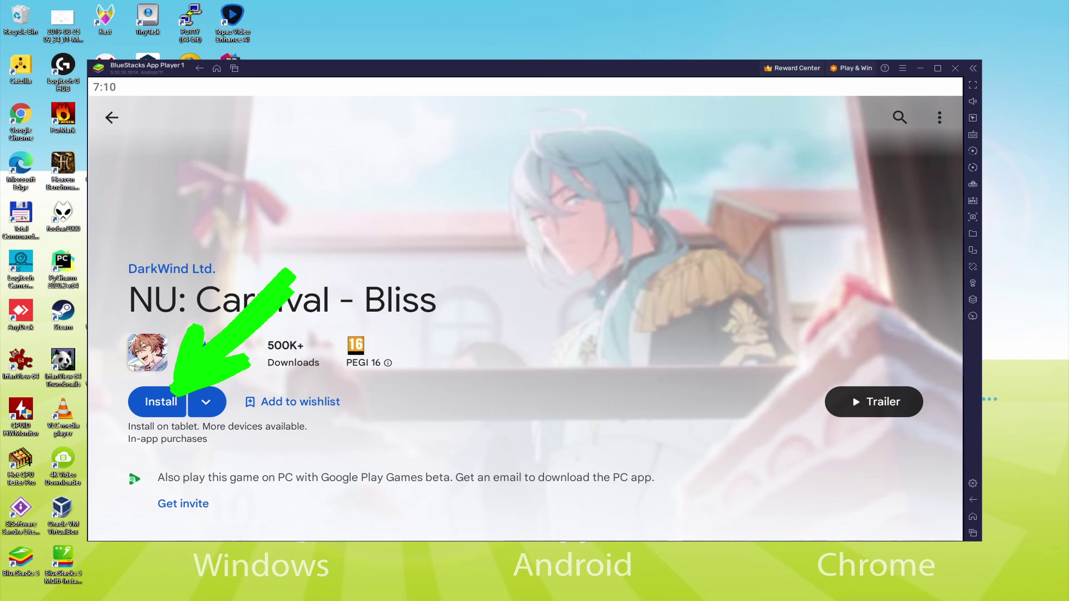
click(166, 399)
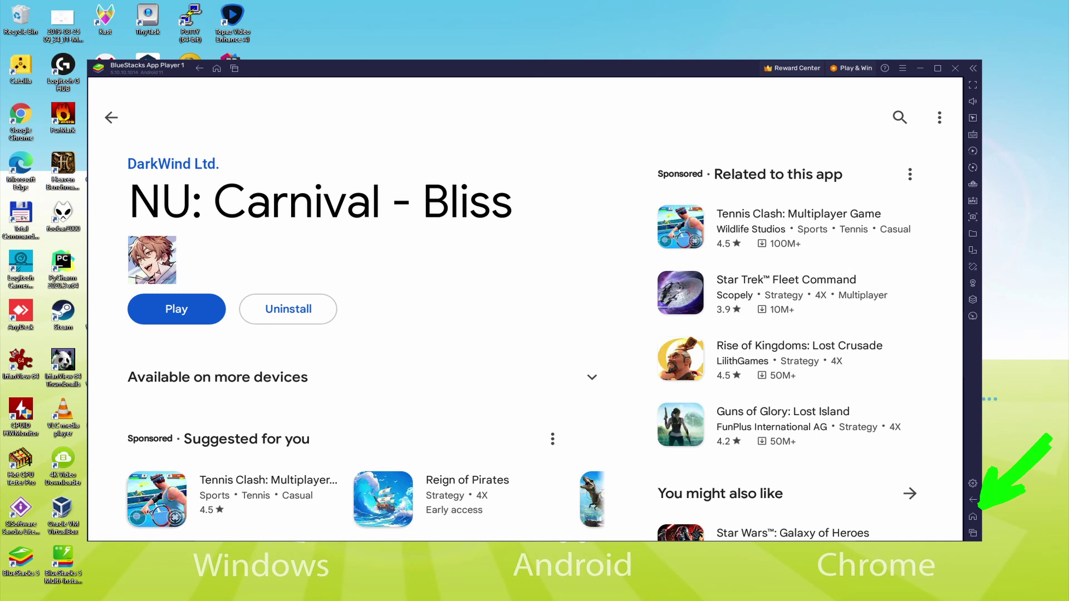
click(973, 499)
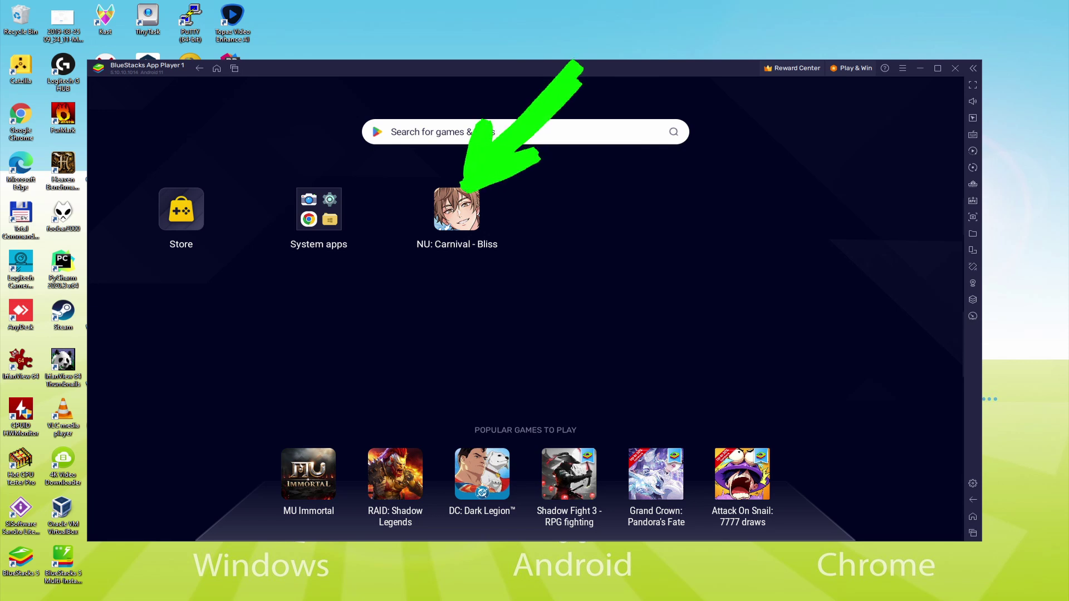
click(445, 212)
Advance the opening office dialogue between Eiden and Co-Worker A about the client's neon gemstone order until the conversation ends.
click(577, 503)
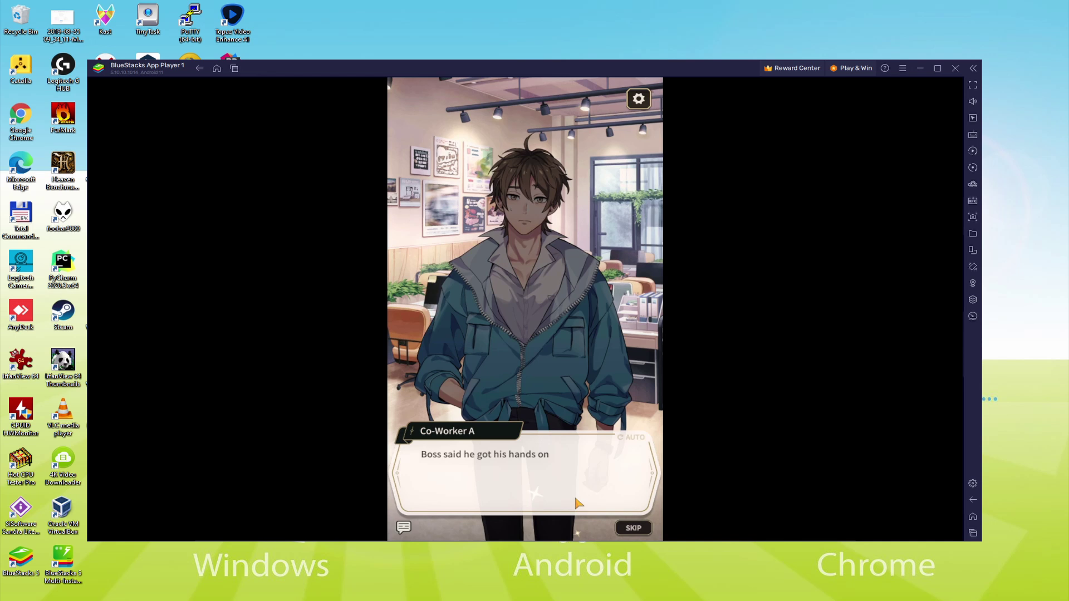
click(577, 503)
click(577, 503)
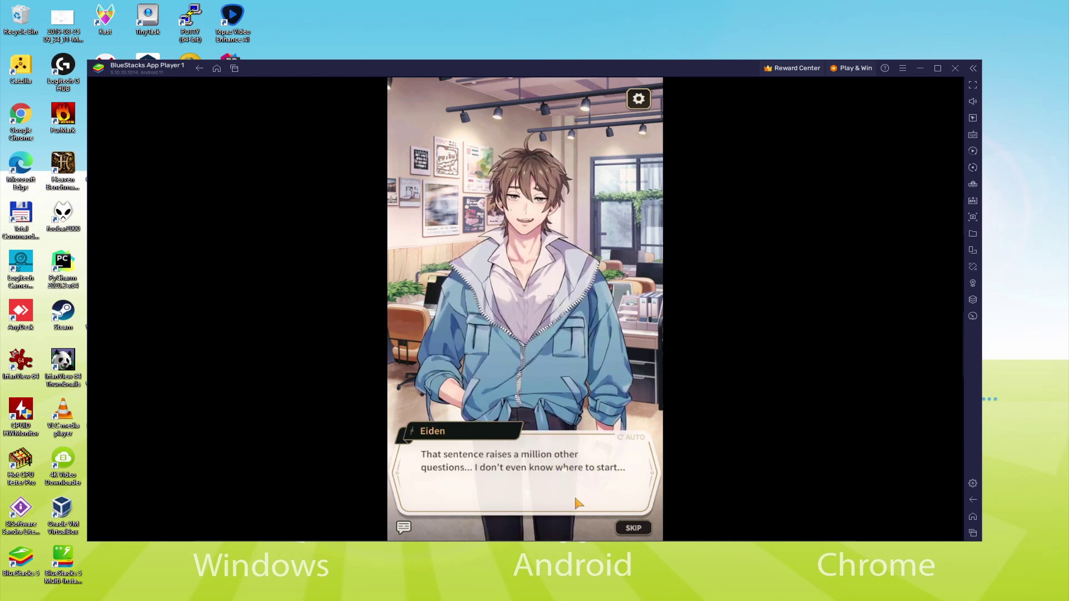
click(577, 503)
click(577, 503)
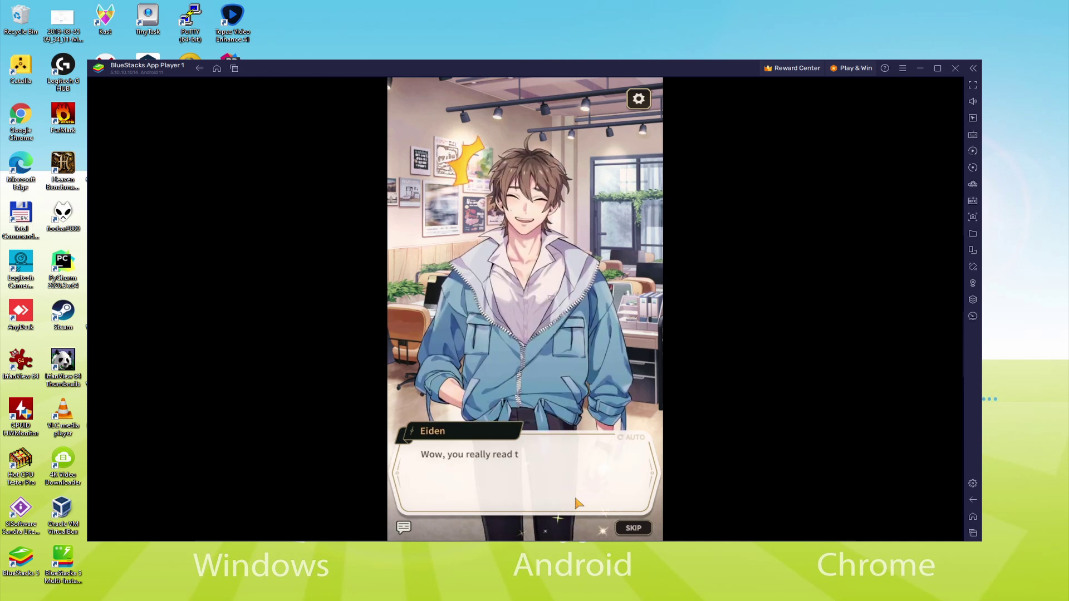
click(576, 503)
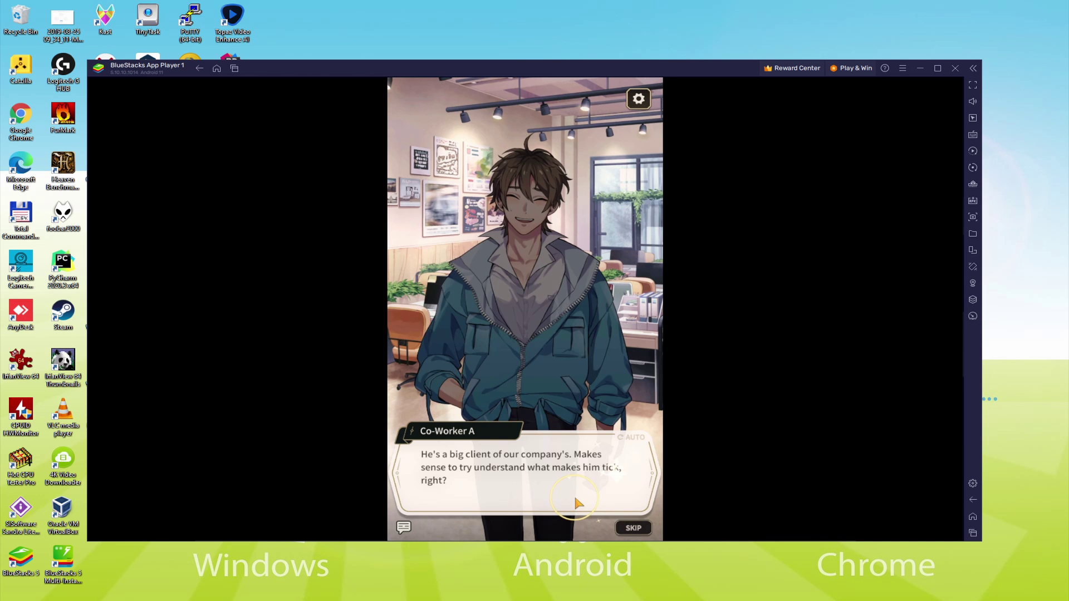
click(577, 503)
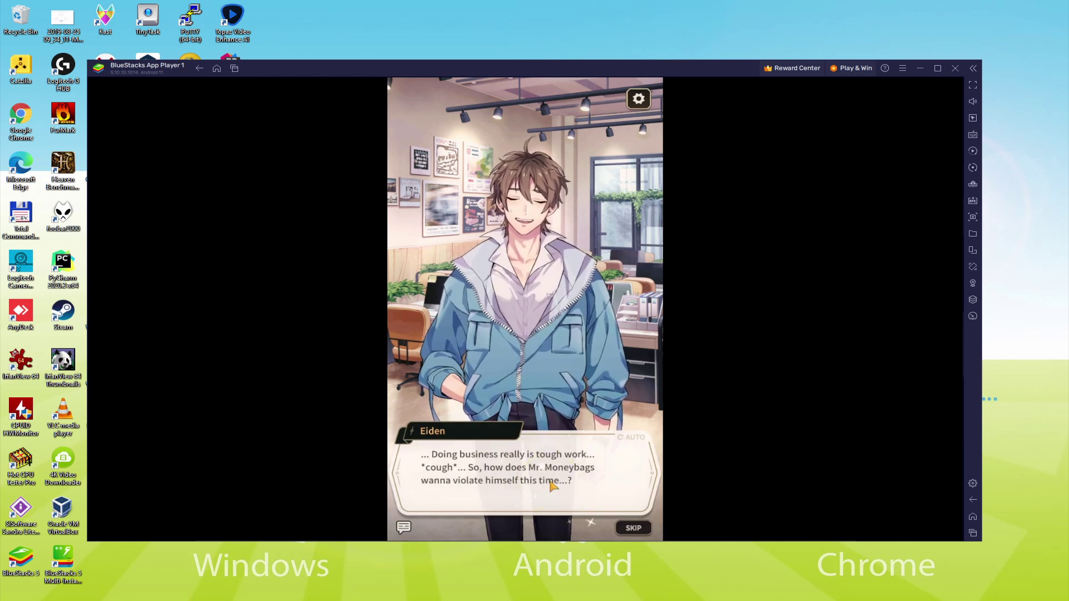
click(550, 482)
click(550, 483)
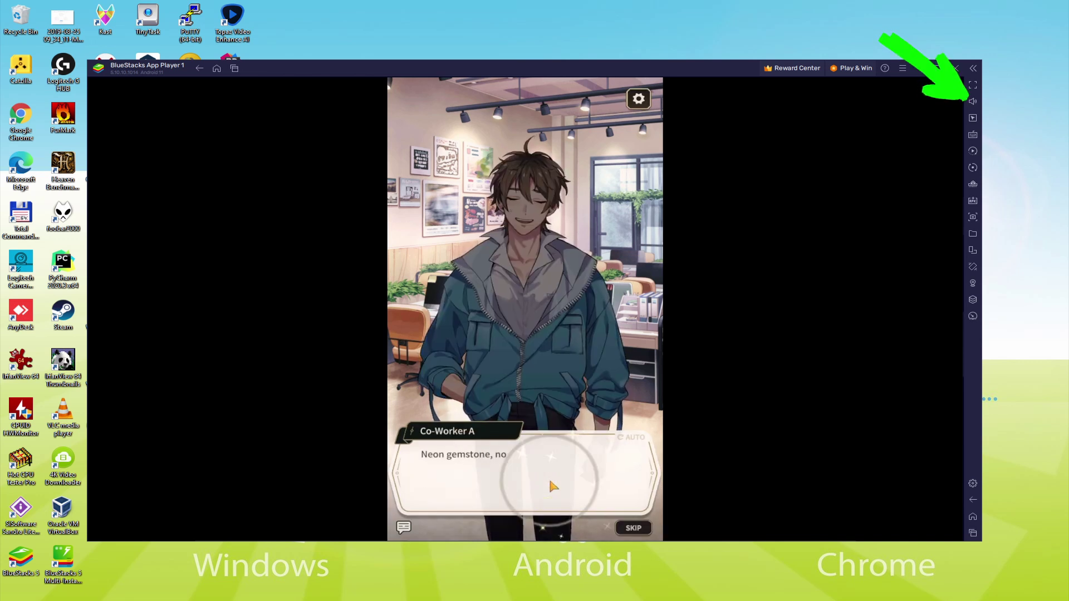
click(550, 483)
click(569, 479)
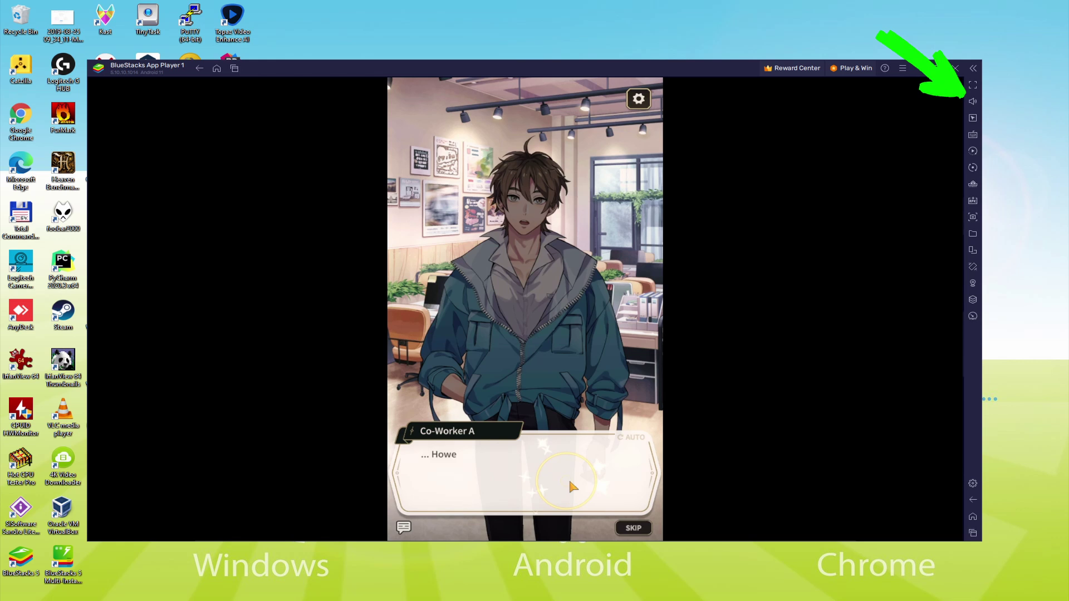
click(573, 477)
click(577, 478)
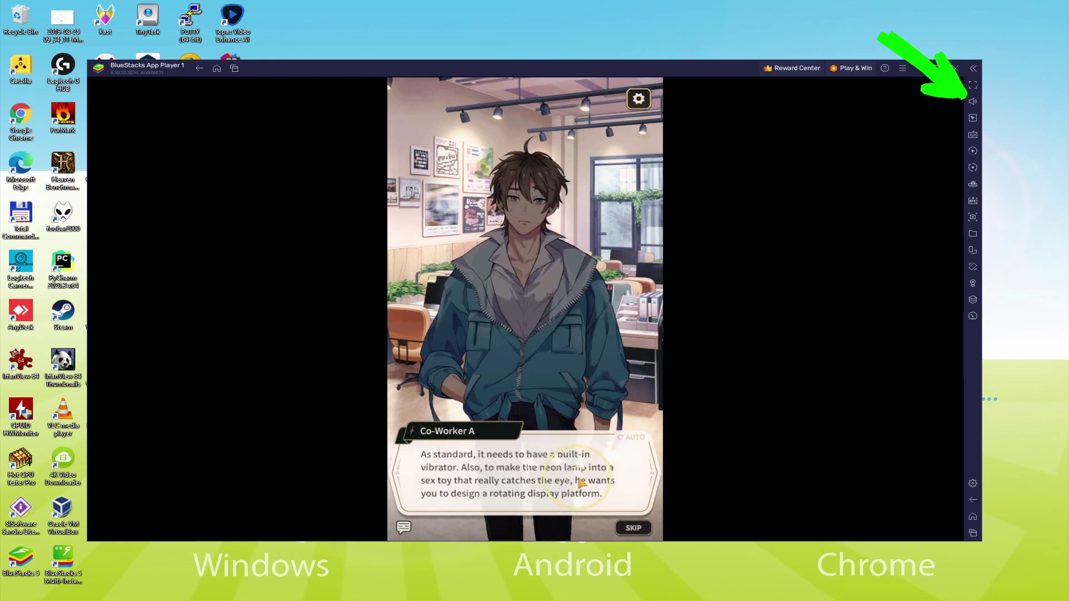
click(577, 479)
click(578, 479)
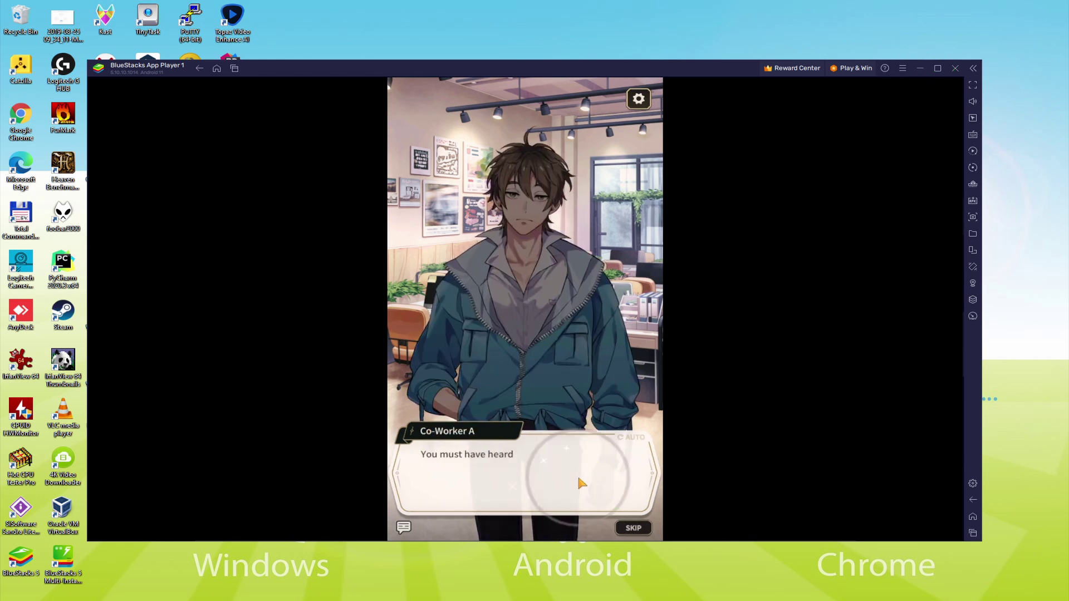
click(578, 479)
click(579, 483)
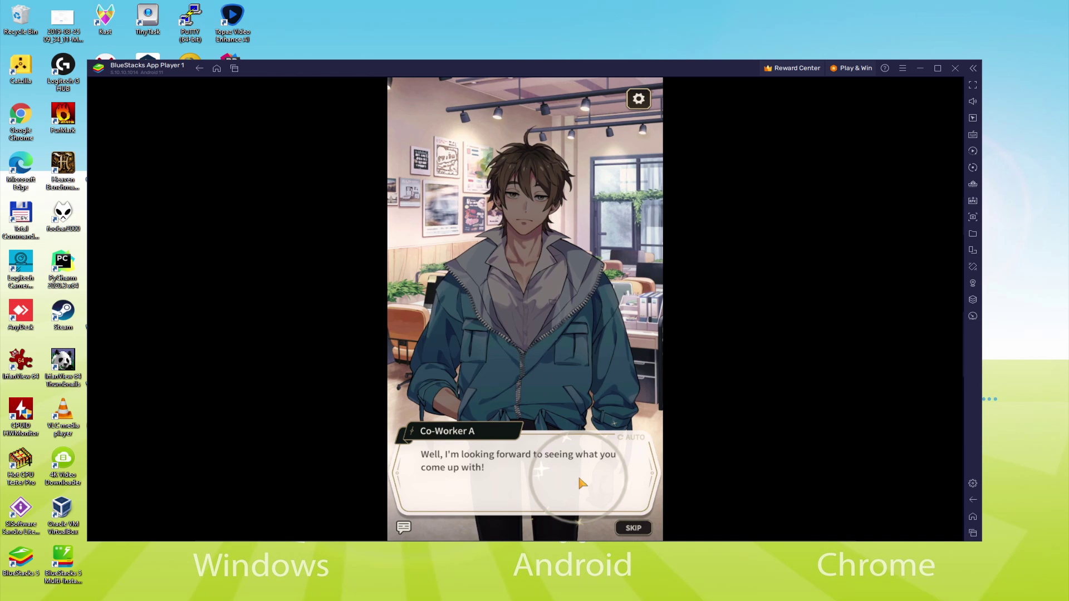
click(579, 480)
click(579, 478)
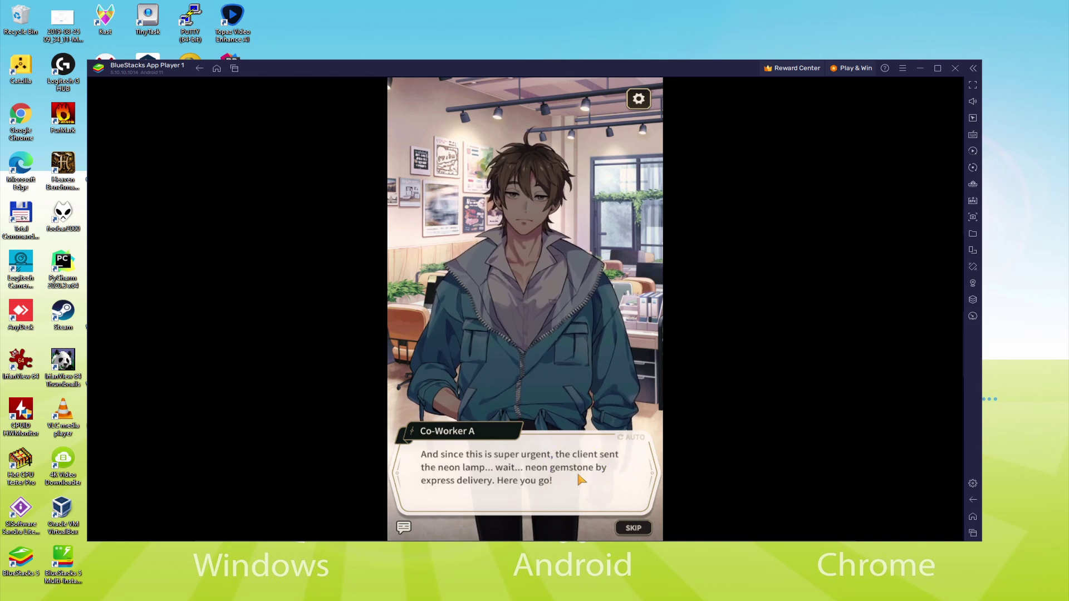
click(578, 476)
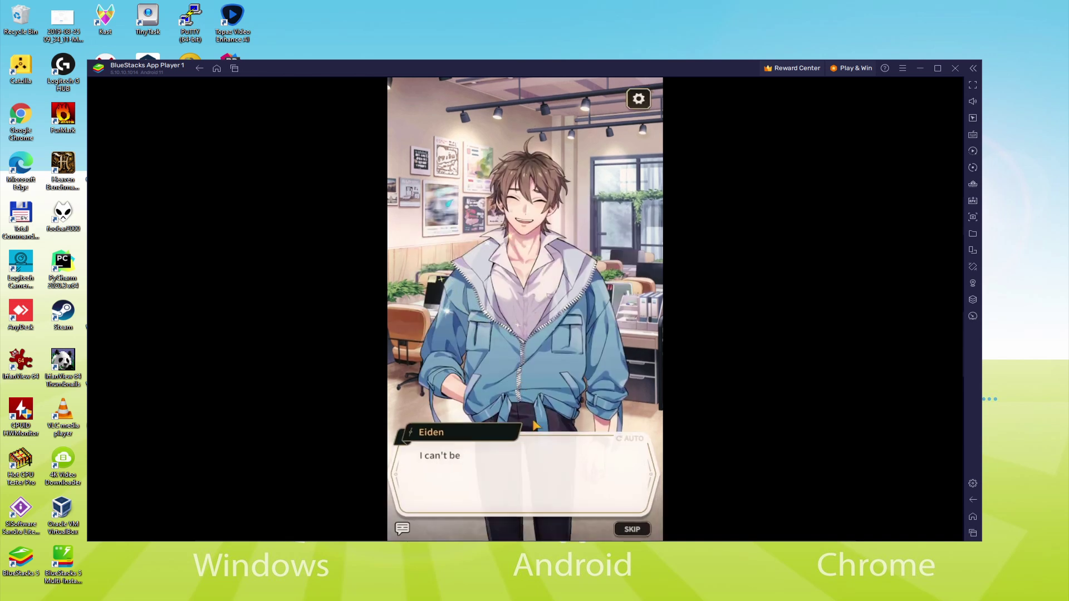
click(565, 491)
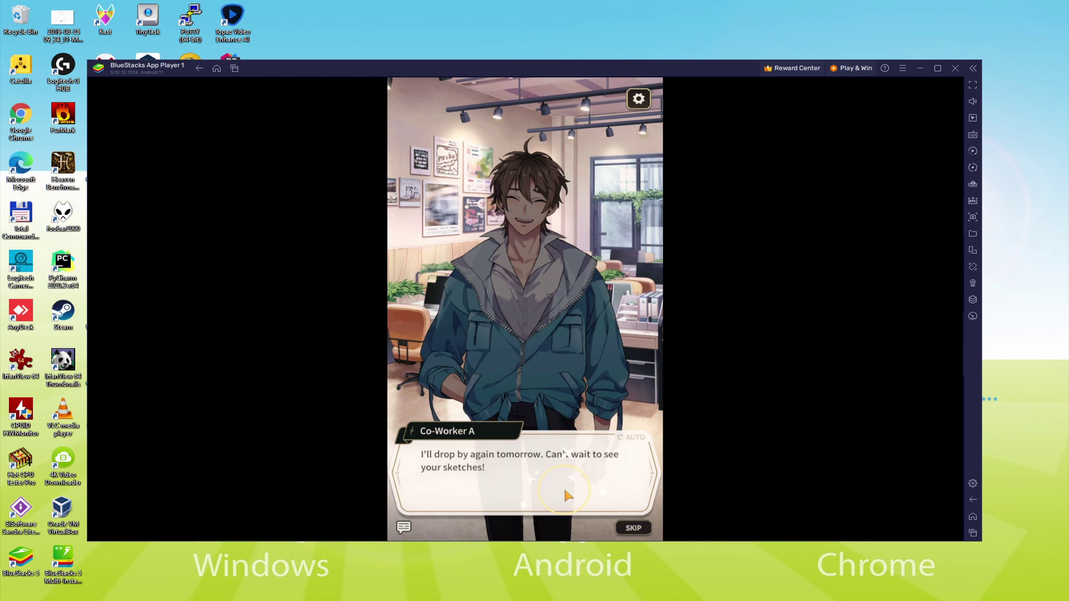
click(565, 494)
click(566, 494)
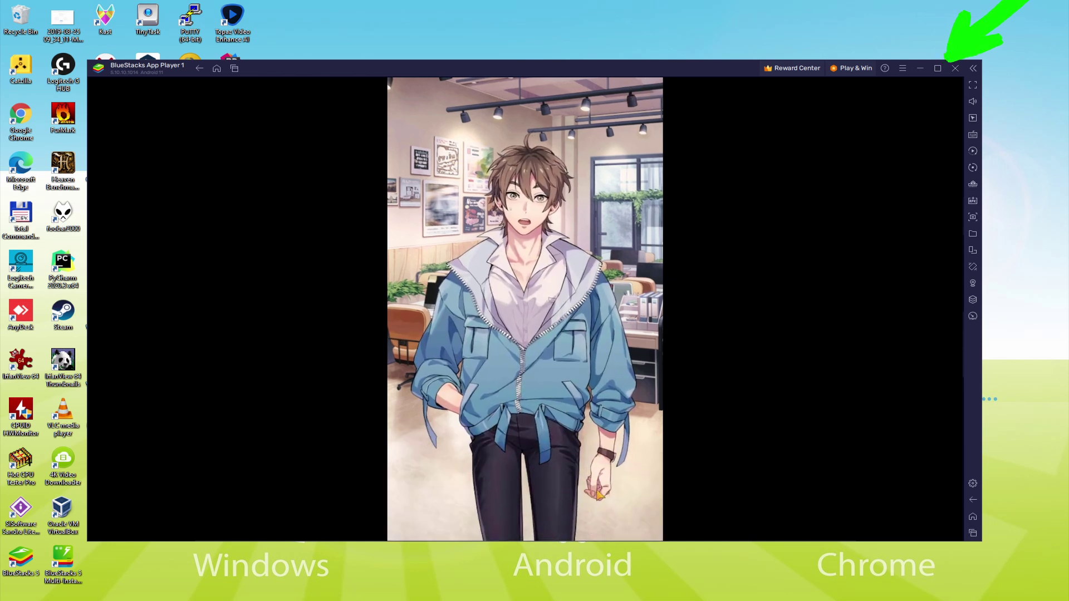
click(596, 489)
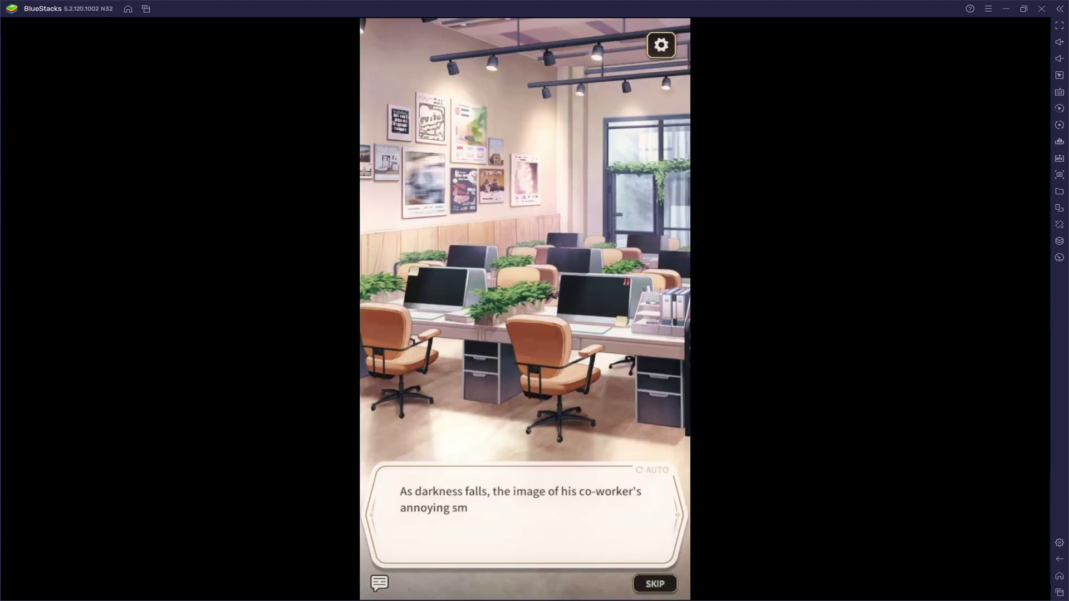
Advance the story through Eiden's evening complaints and thoughts about his design job and working on days off.
click(557, 540)
click(555, 540)
click(556, 543)
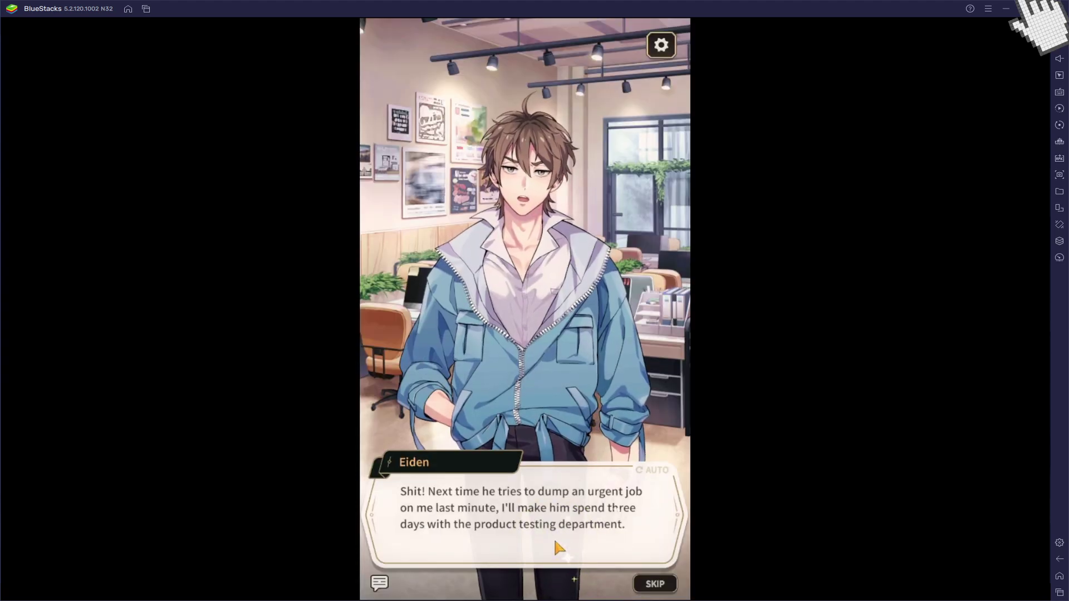
click(555, 544)
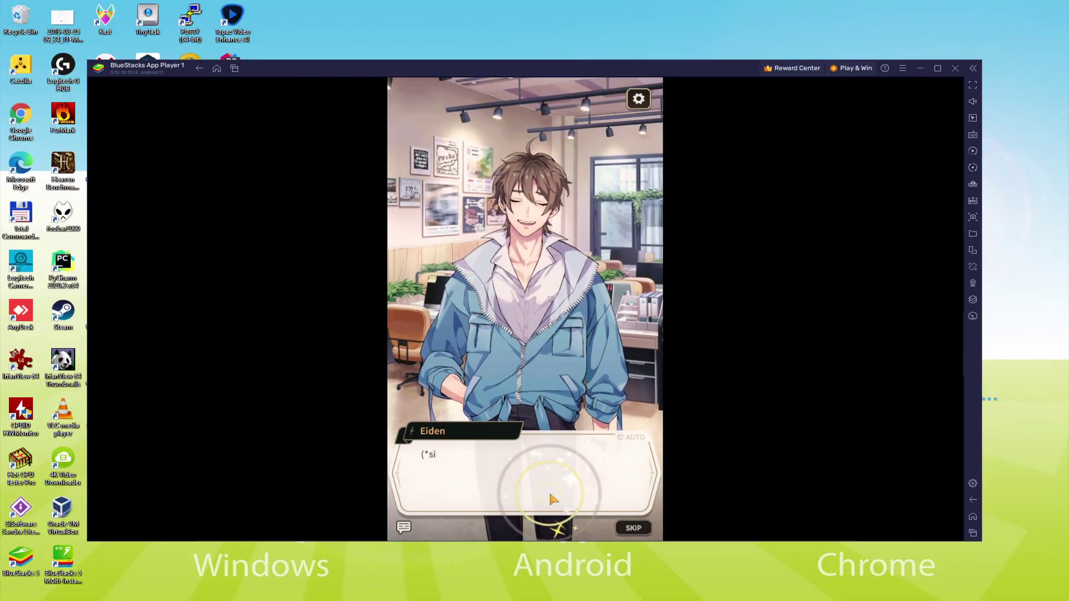
click(549, 490)
click(549, 490)
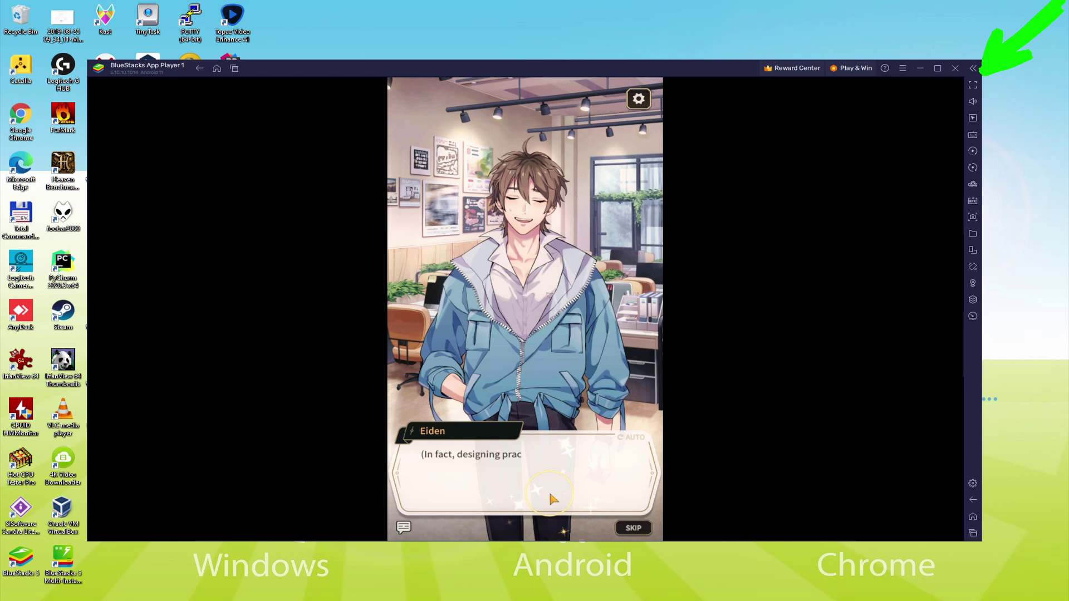
click(549, 490)
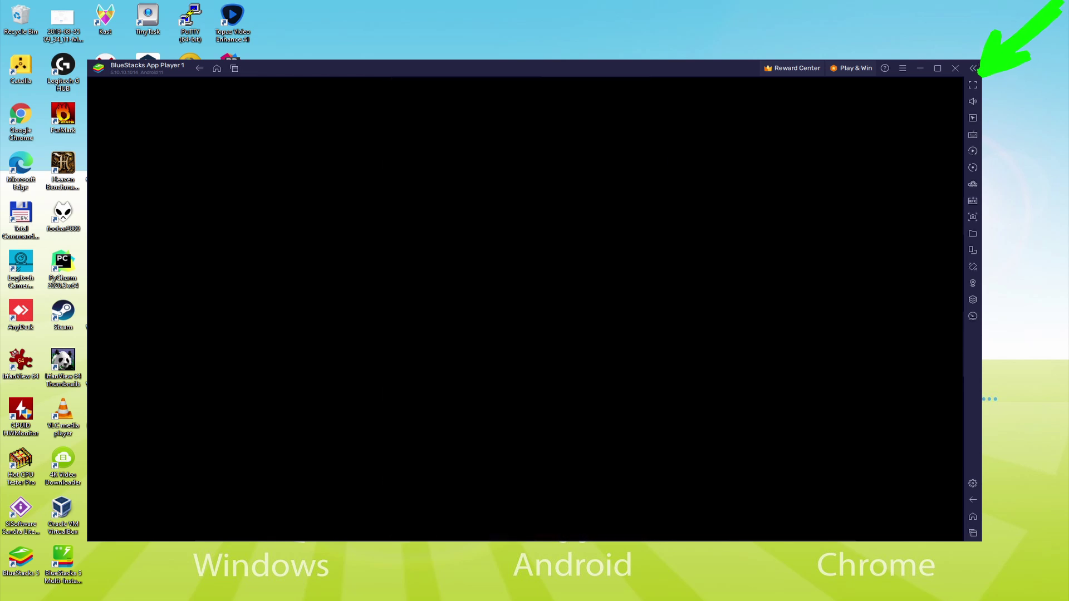
click(559, 486)
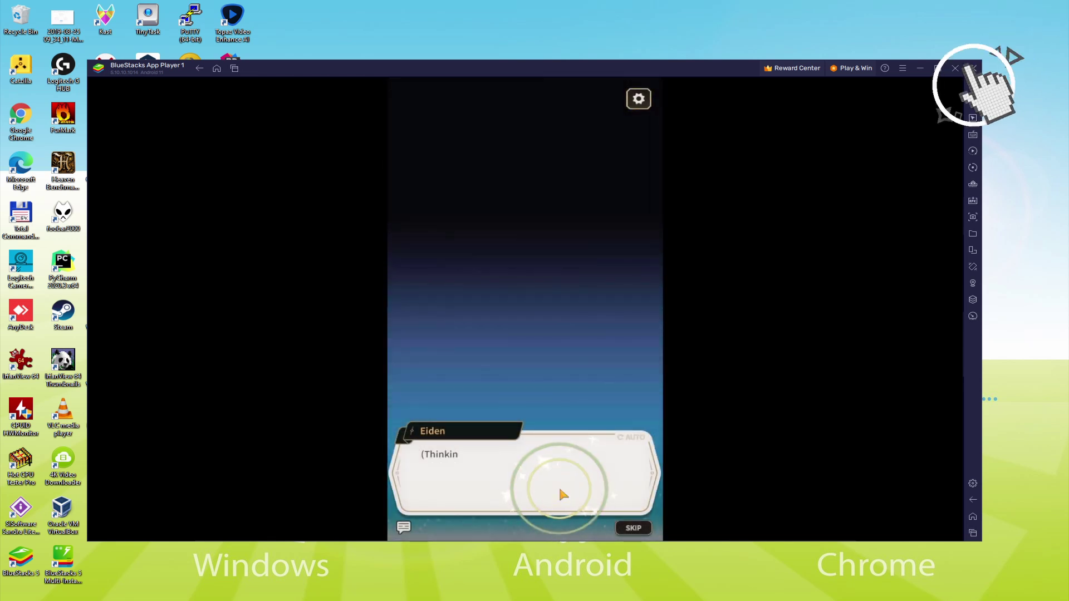
click(576, 531)
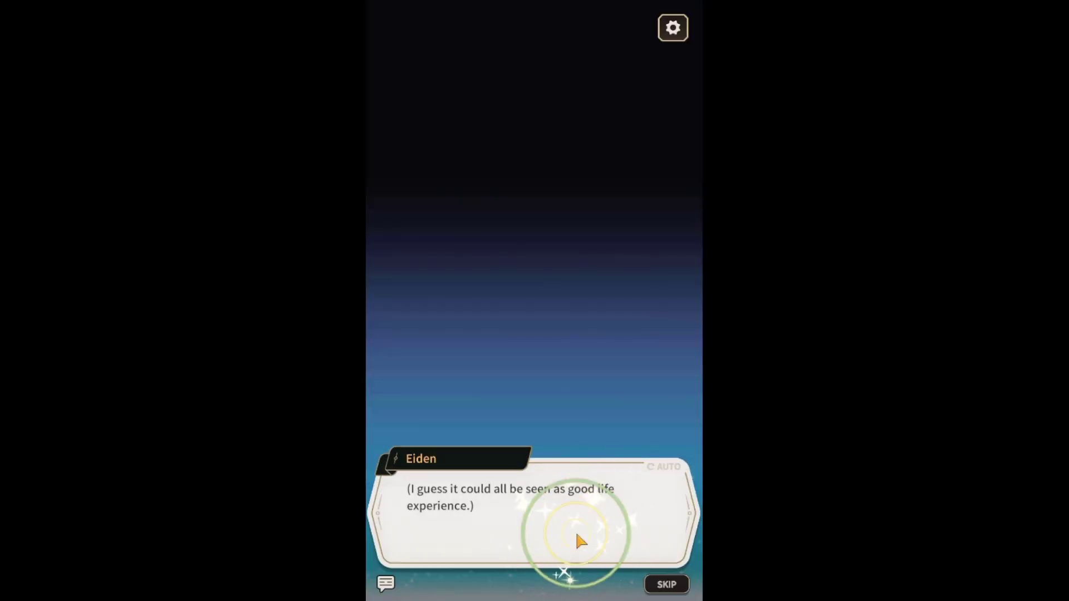
click(575, 532)
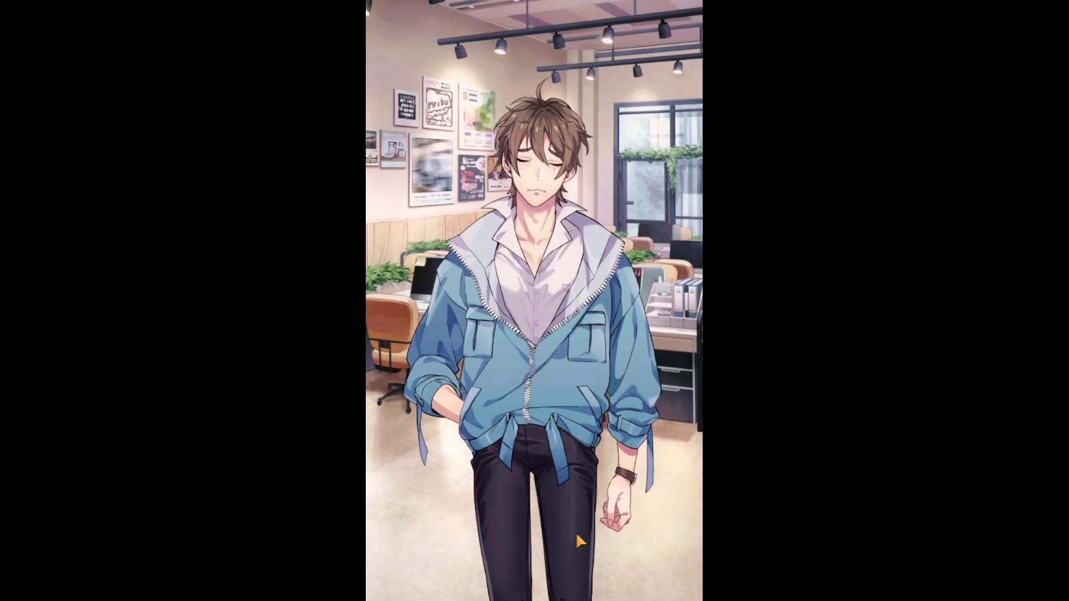
click(578, 539)
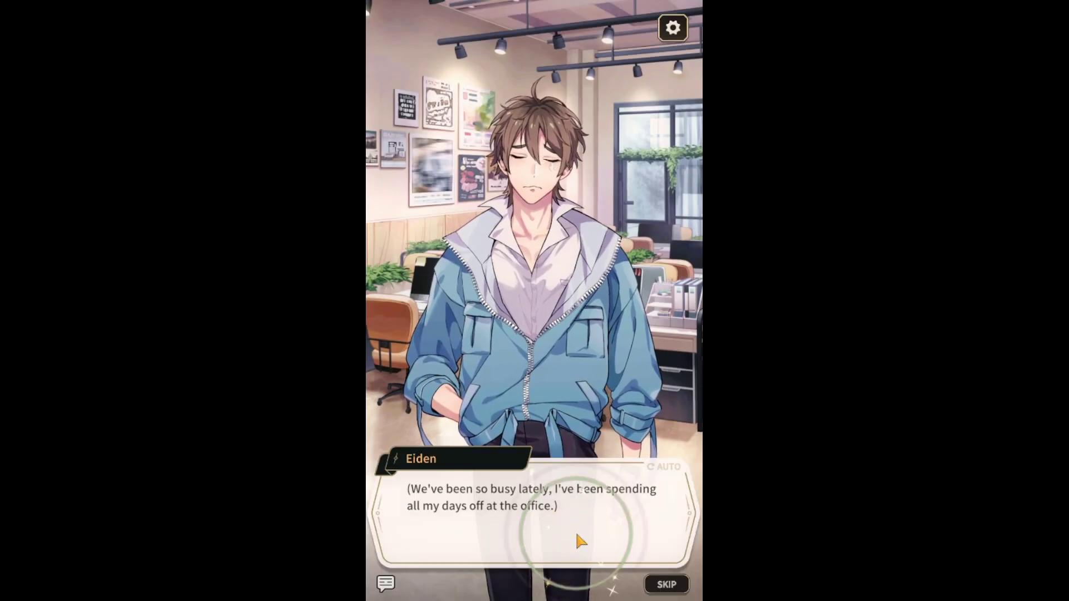
click(578, 539)
click(578, 539)
click(577, 536)
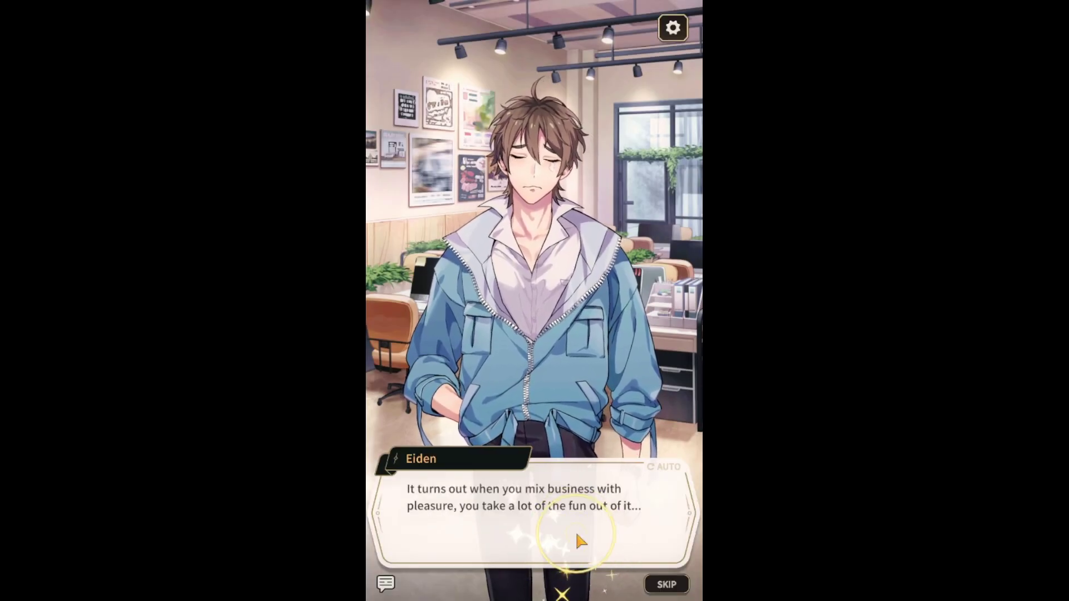
click(578, 536)
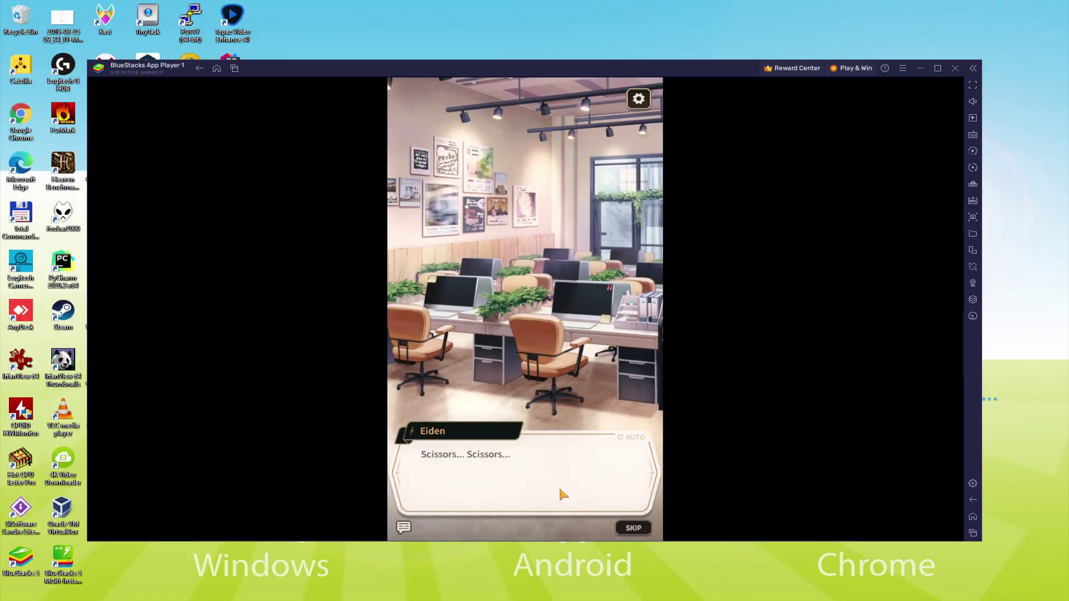
Advance the office scene from Eiden looking for scissors through the unwrapping of the bubble-wrapped object.
click(560, 490)
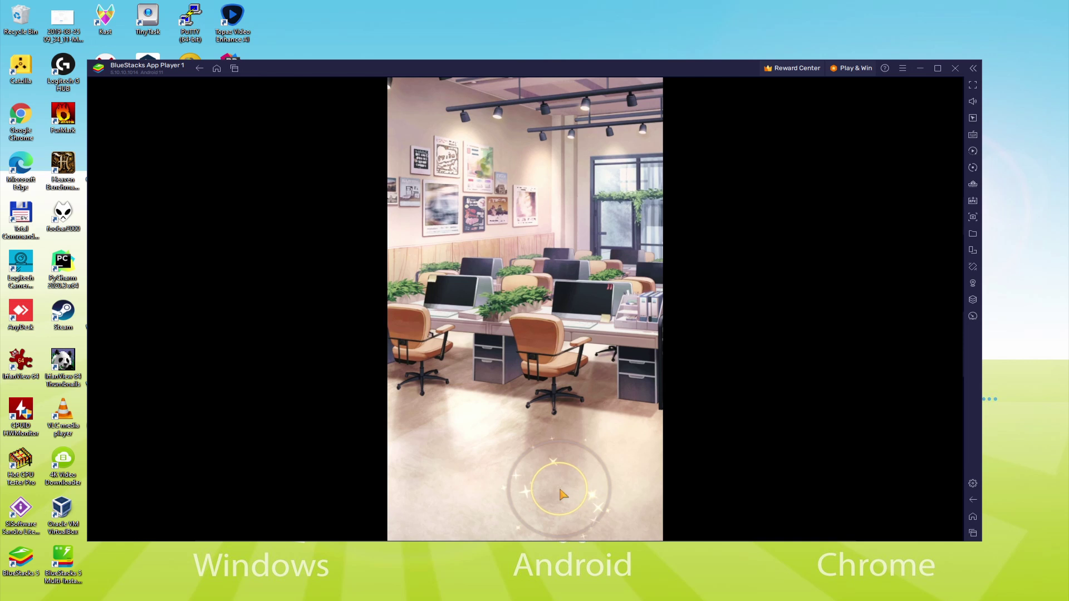
click(559, 490)
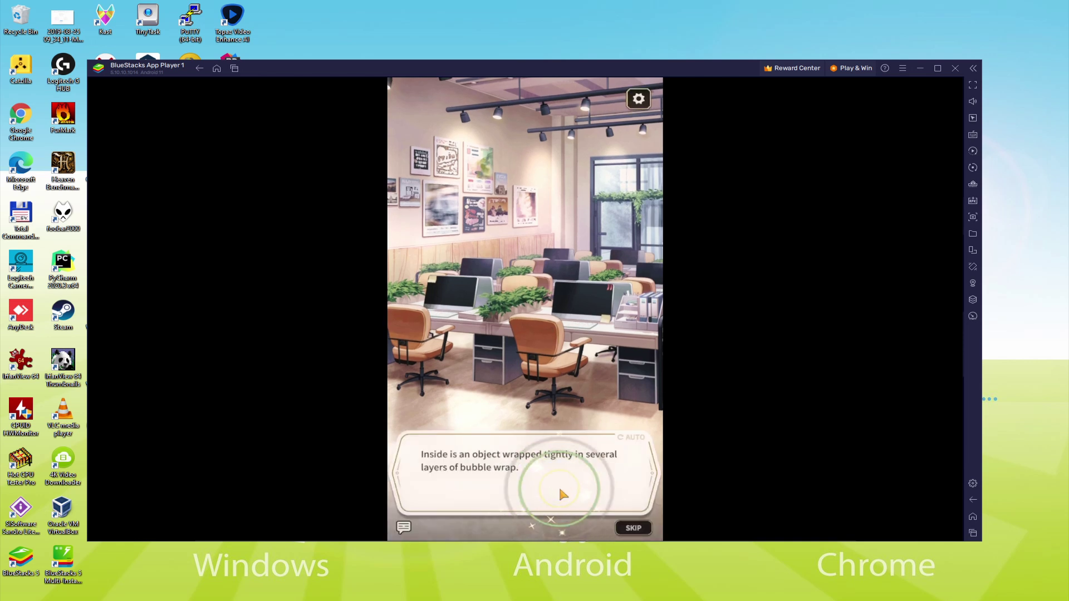
click(559, 490)
click(560, 490)
click(559, 492)
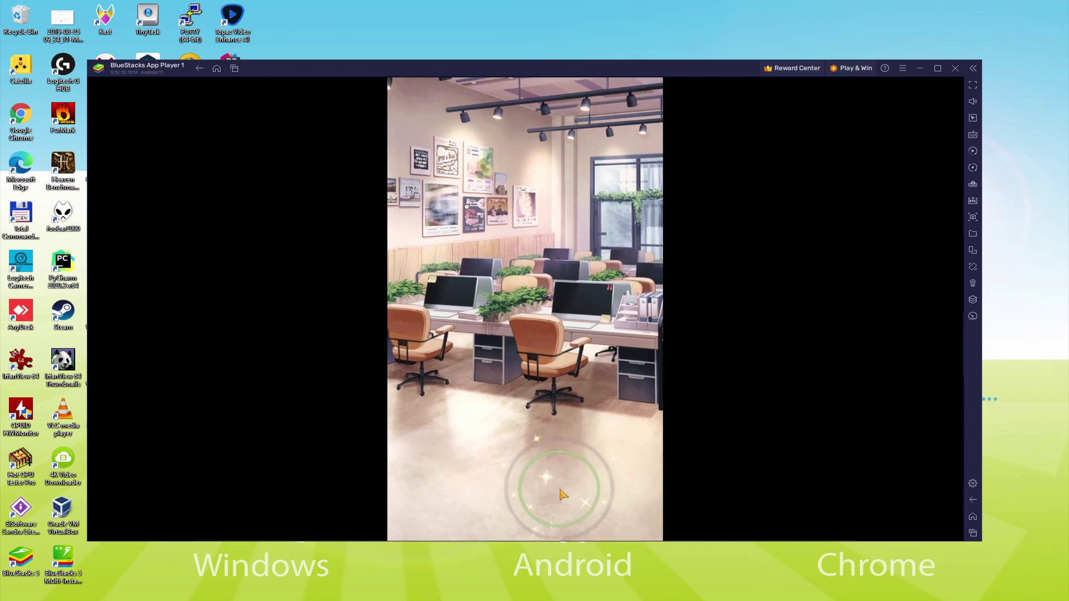
click(559, 492)
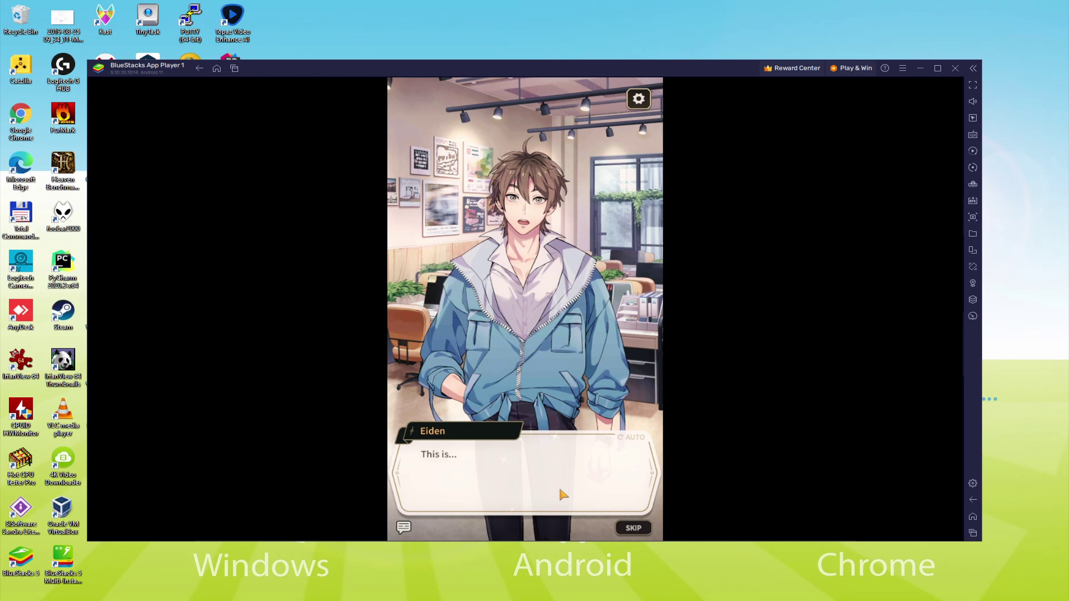
Advance the neon gemstone reveal and its narration up to the line about magic "essence".
click(560, 492)
click(560, 490)
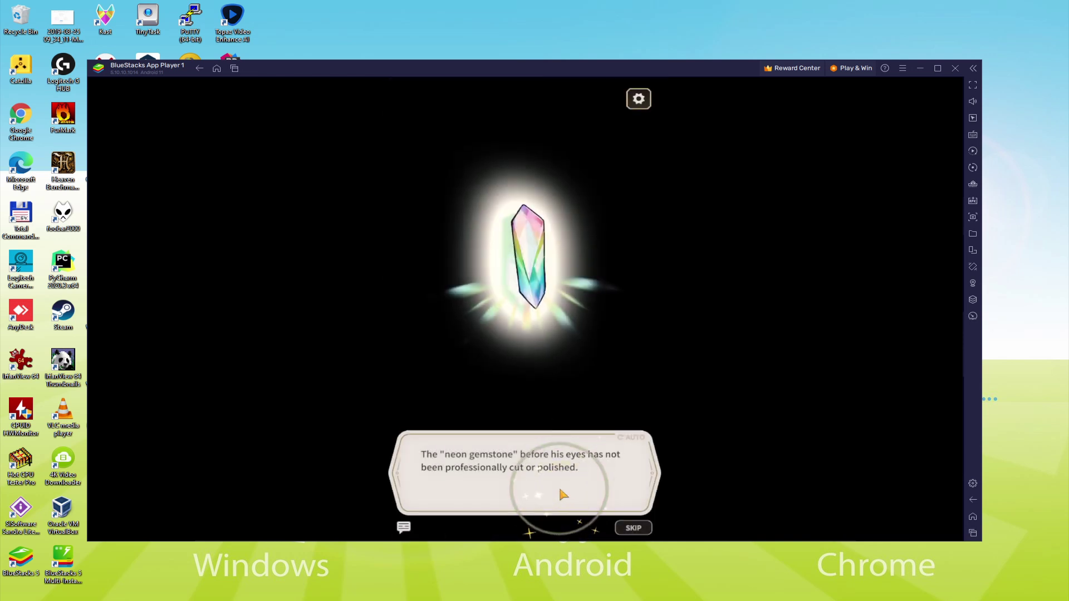
click(560, 490)
click(560, 490)
click(560, 490)
click(559, 493)
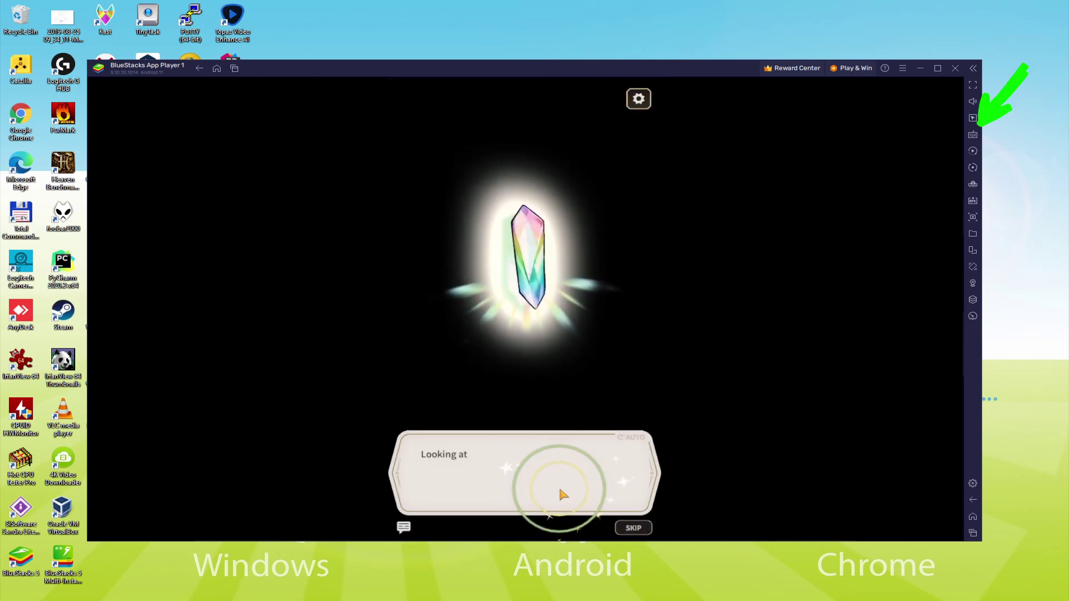
click(559, 492)
click(559, 489)
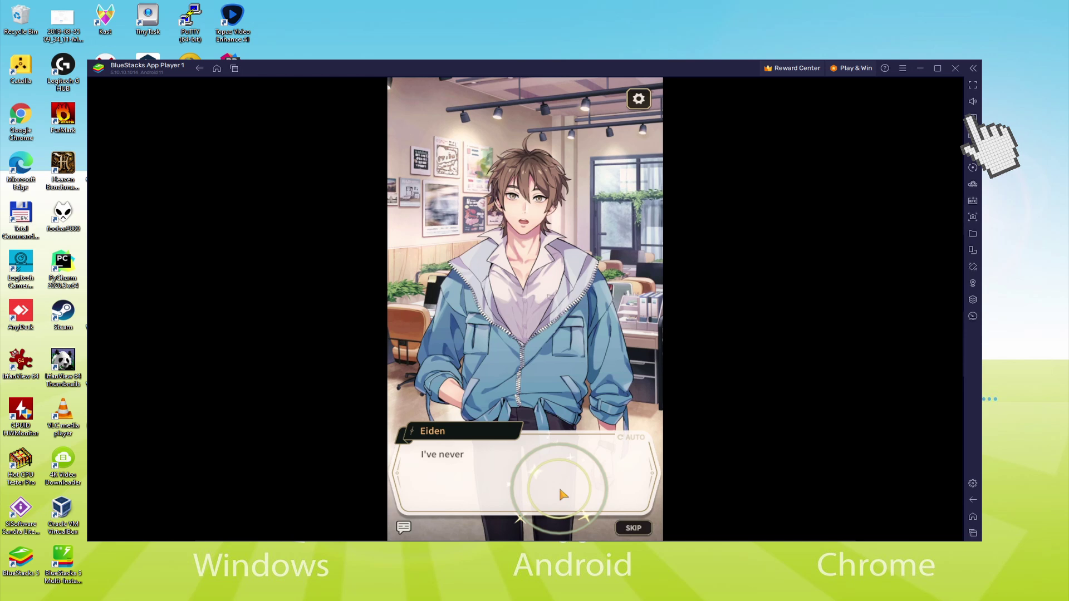
click(559, 488)
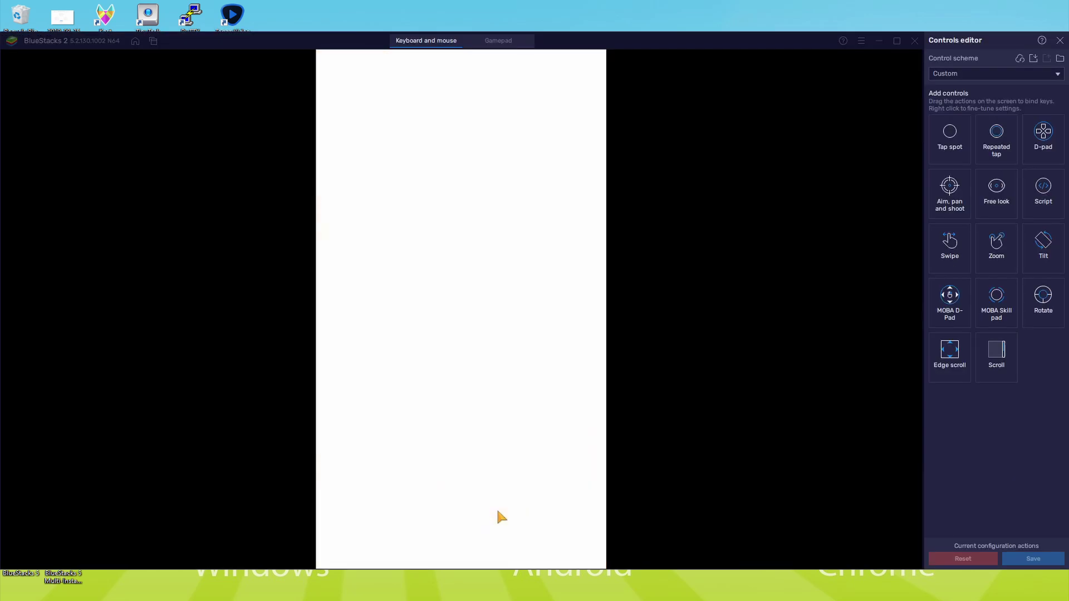
click(481, 488)
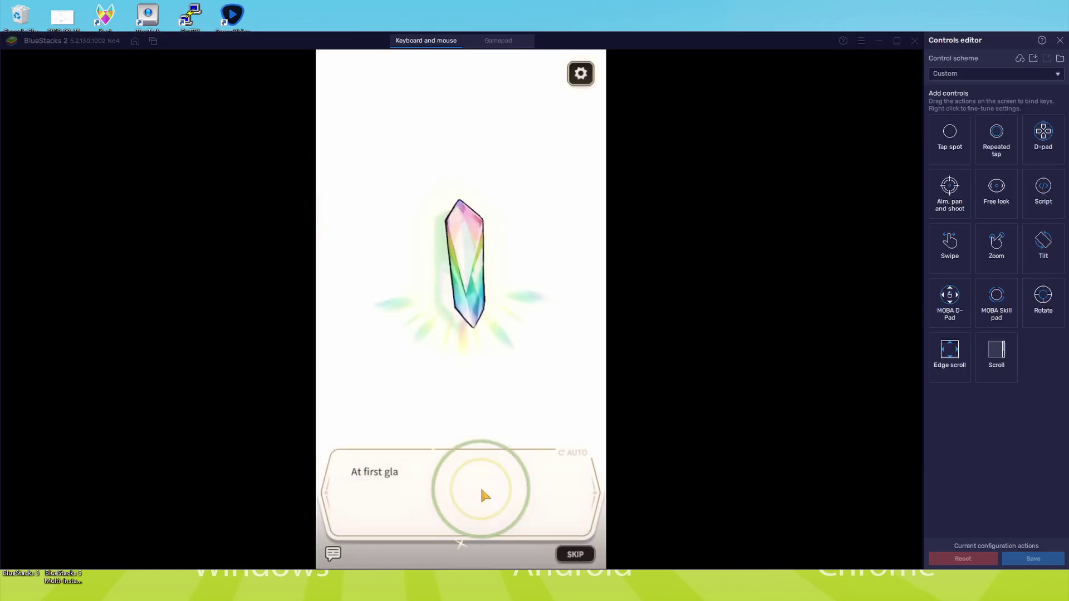
click(480, 488)
click(480, 489)
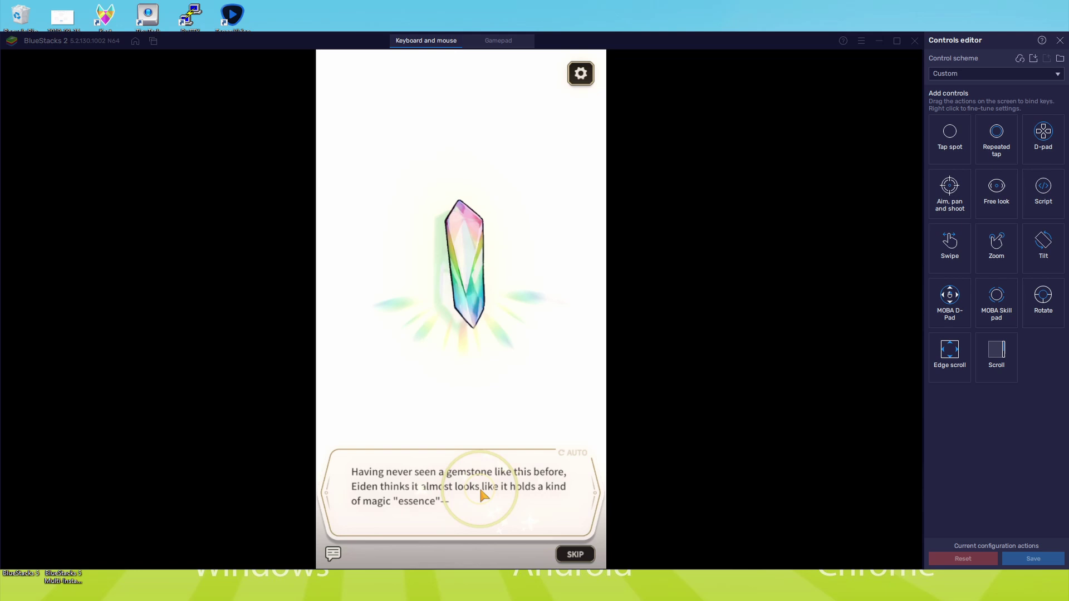
Advance the story from the "essence" line through the double rainbow narration and Eiden's thoughts about his teenage otaku phase.
click(479, 489)
click(480, 490)
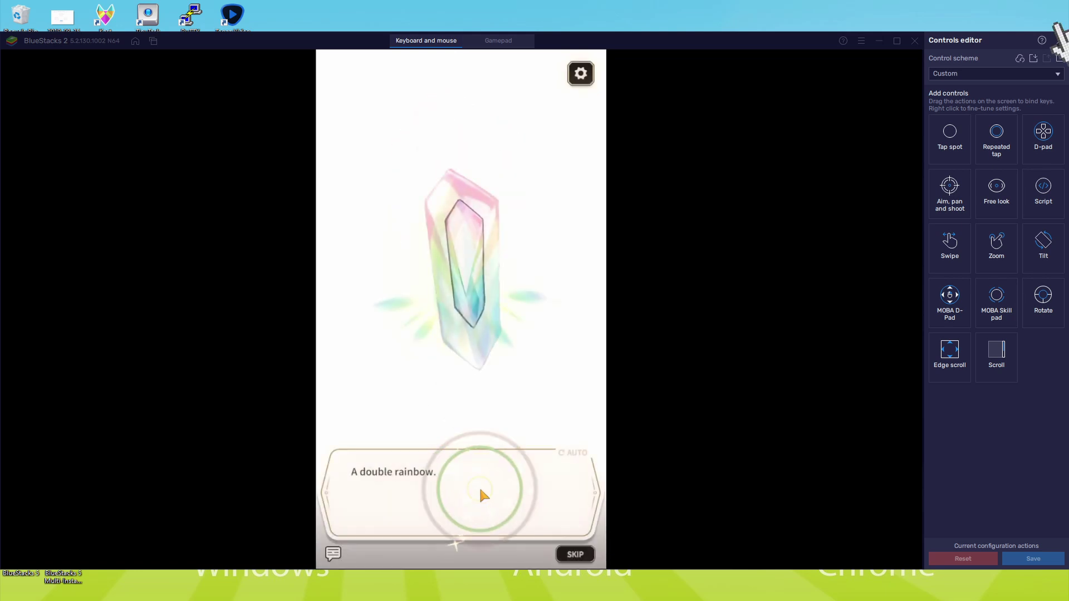
click(480, 489)
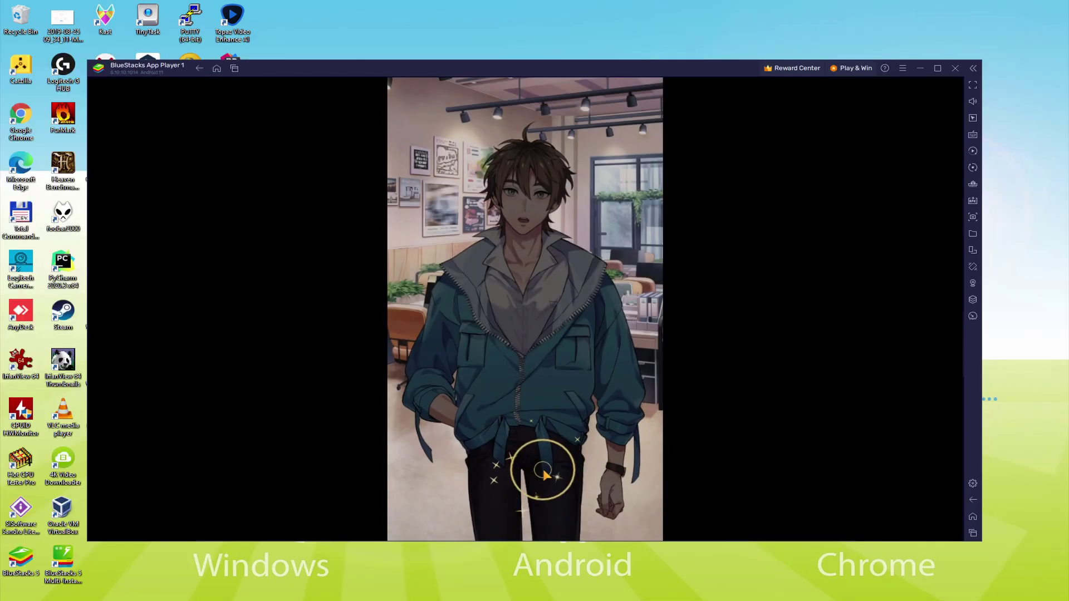
click(543, 468)
click(563, 490)
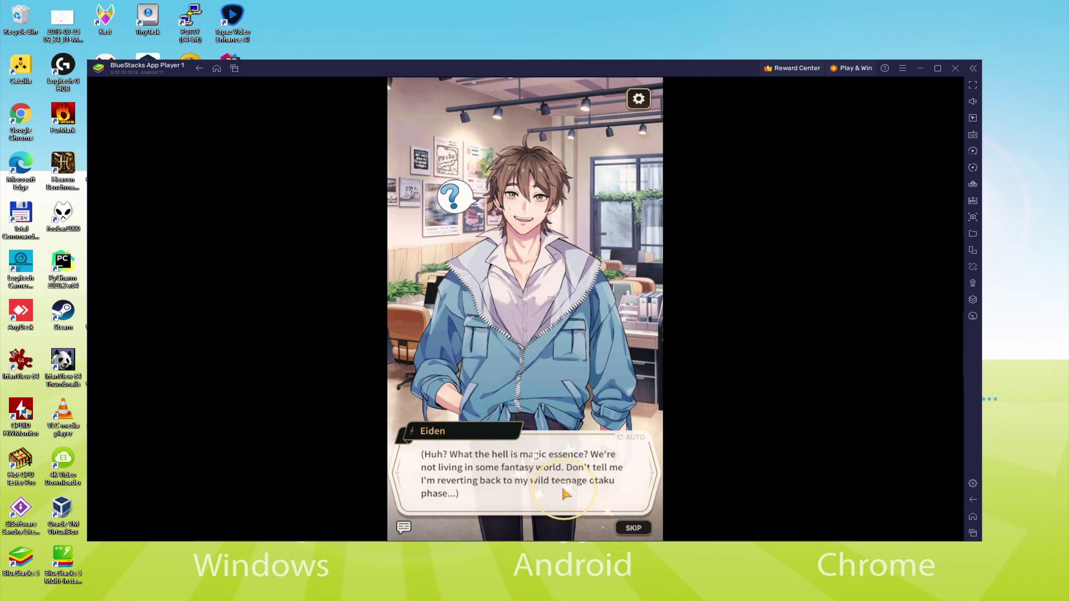
click(556, 483)
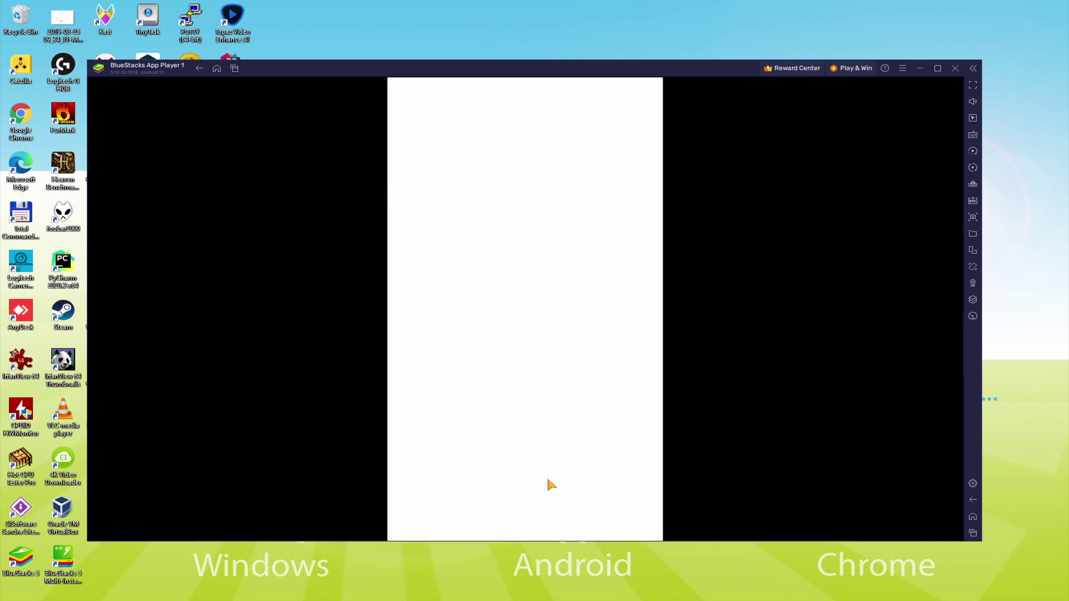
Advance the story through the possible earthquake, the glowing gemstone and the narration about light and darkness being sucked into the vortex.
click(549, 482)
click(548, 482)
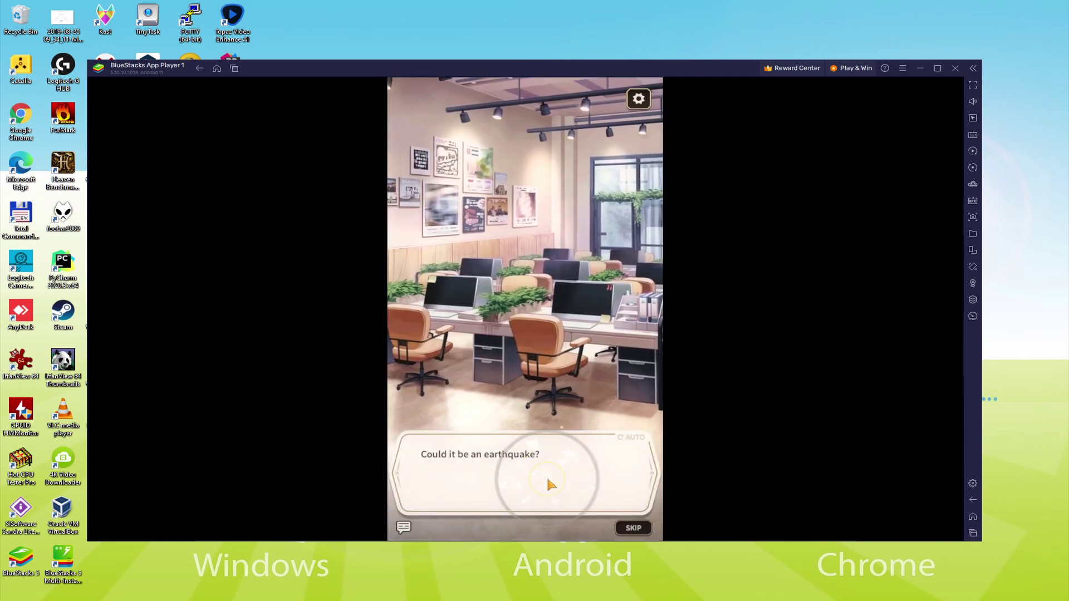
click(547, 482)
click(547, 481)
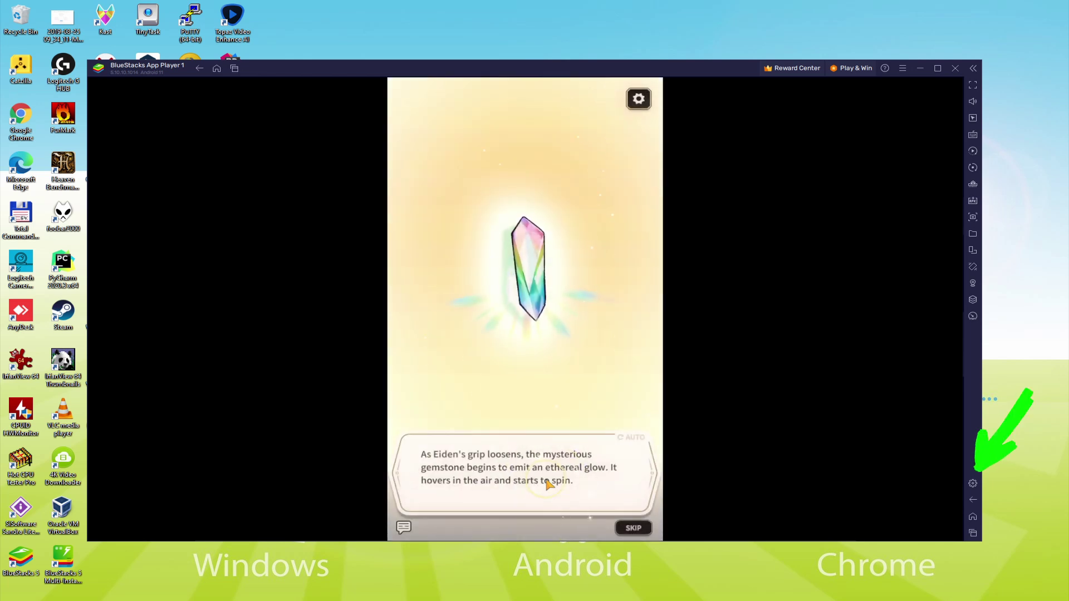
click(546, 483)
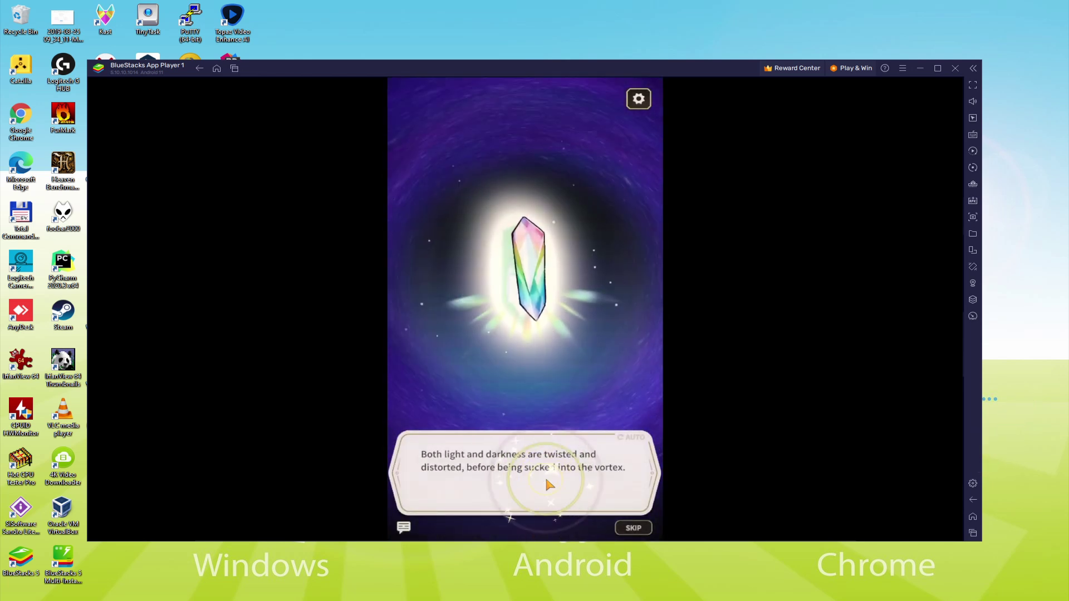
click(547, 482)
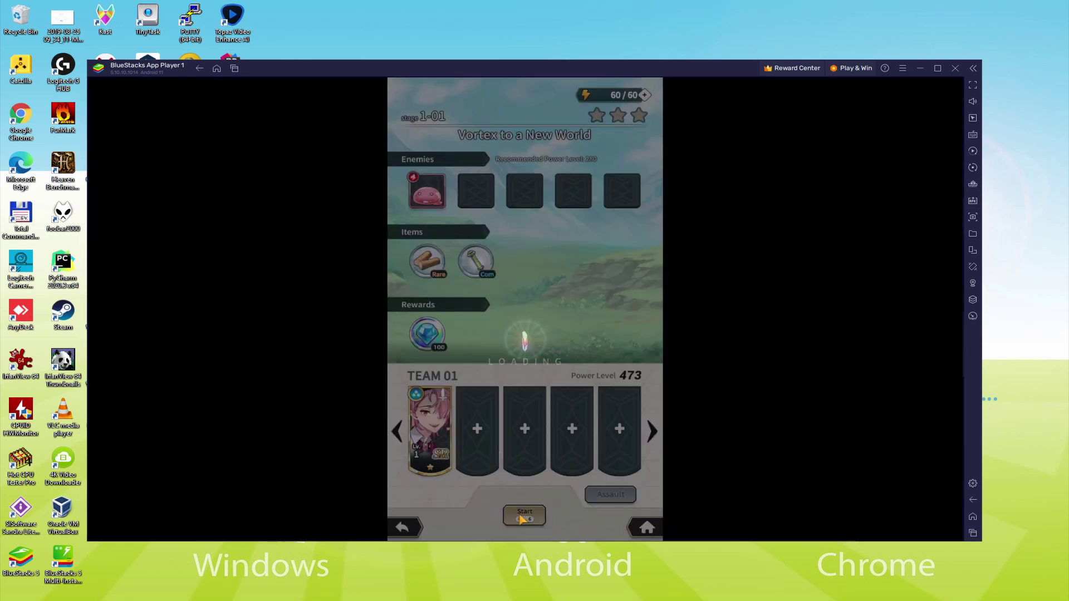
Start stage 1-01 "Vortex to a New World" and follow the battle tutorial to attack the Slime with the pink-haired ally.
click(523, 515)
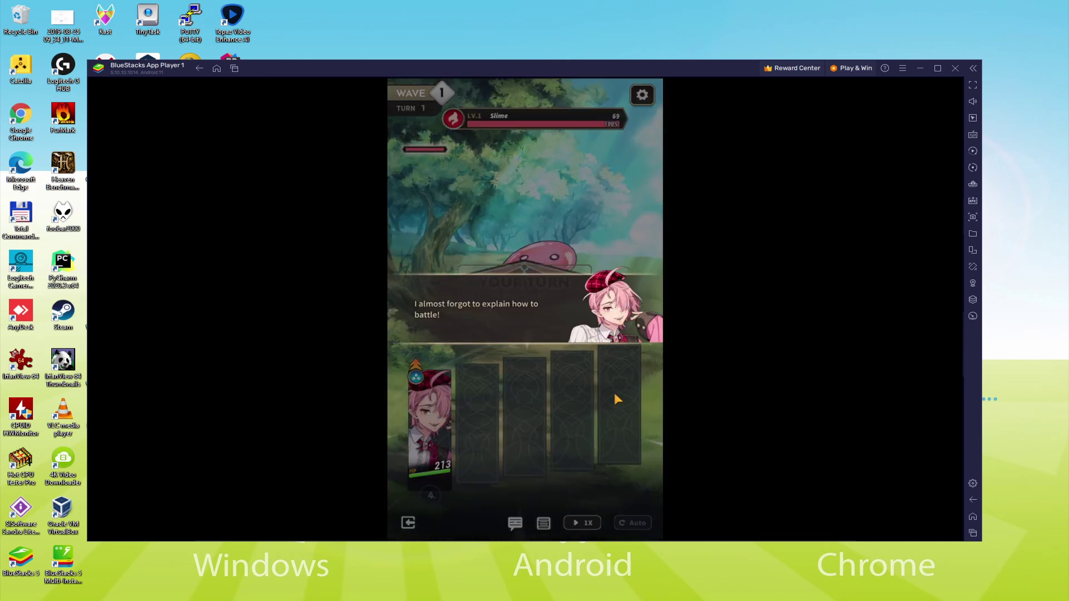
click(539, 372)
click(518, 306)
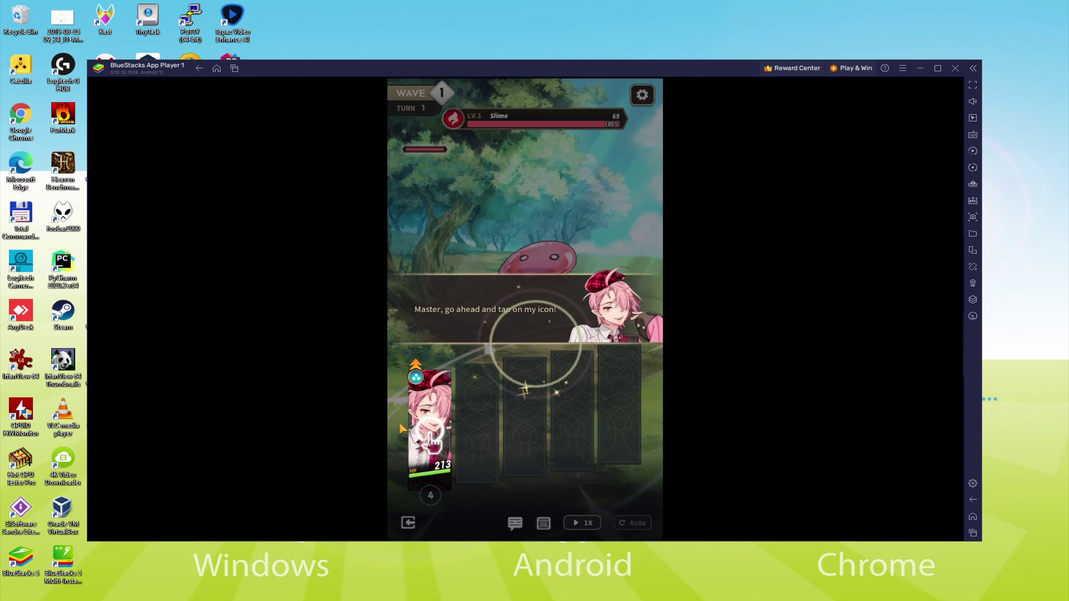
click(428, 431)
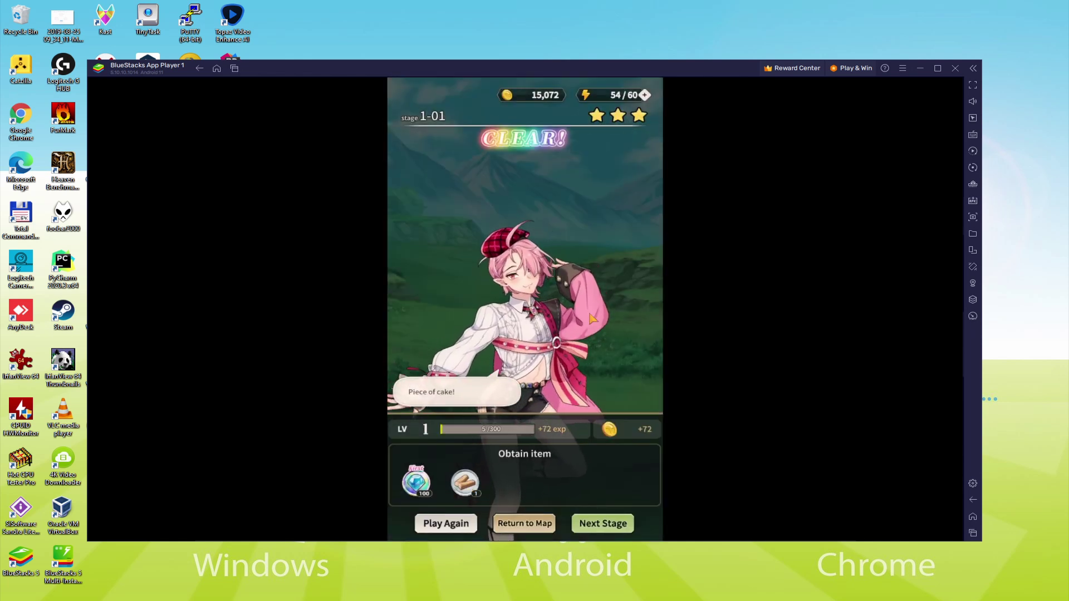
Return from the stage 1-01 results to the Chapter 1 map, and leave the Klein Continent map.
click(524, 532)
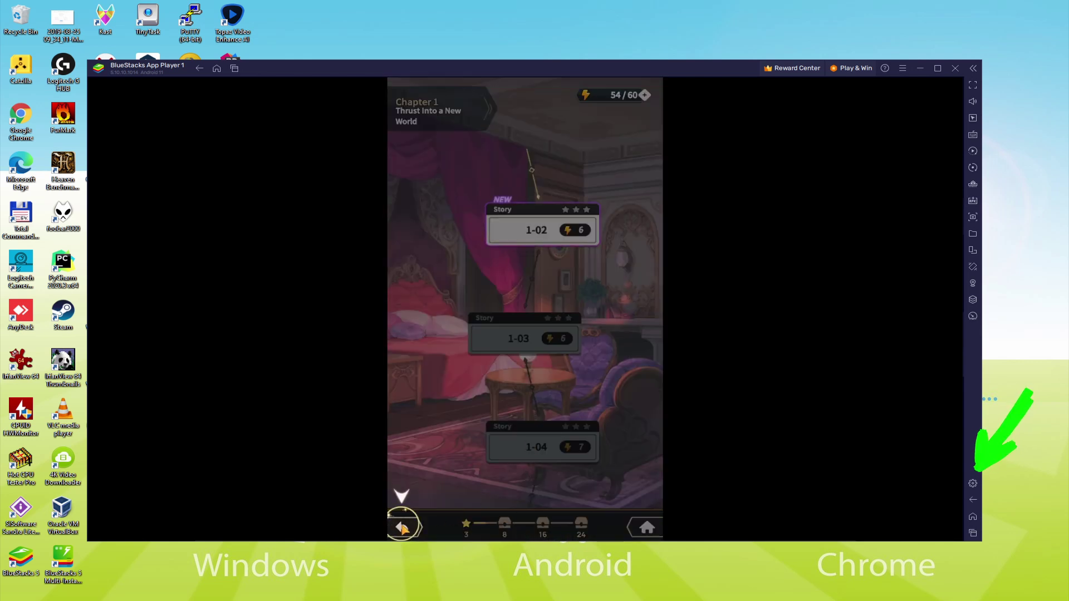
click(402, 528)
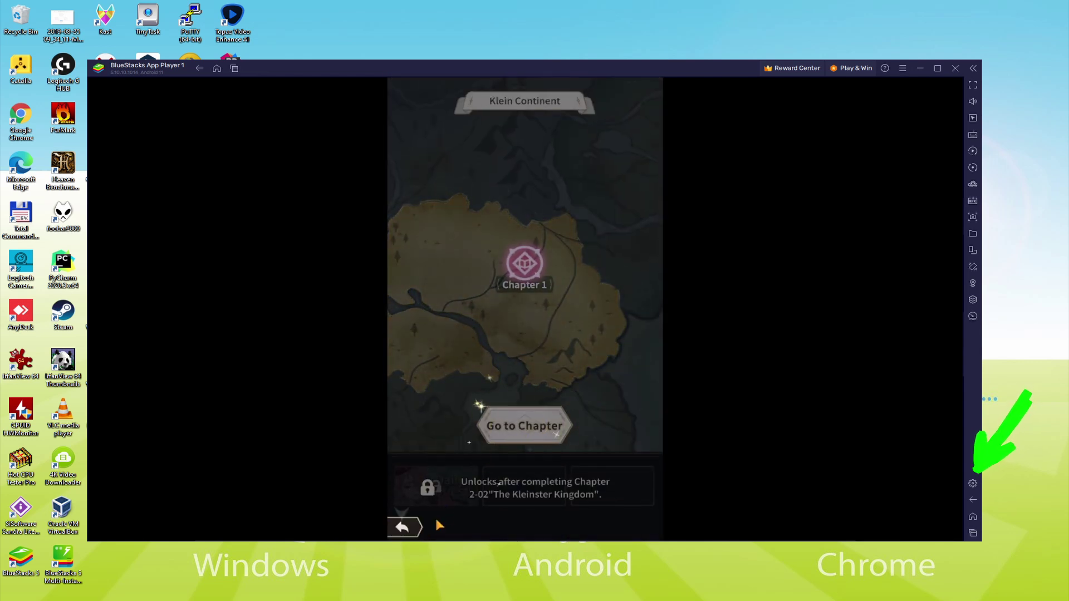
click(407, 527)
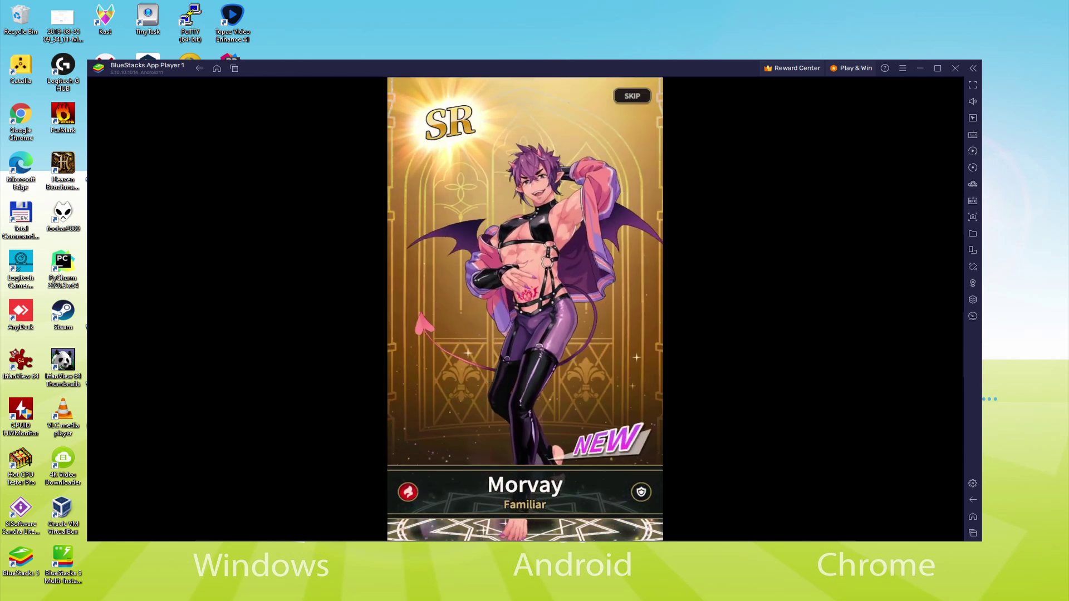
Dismiss Morvay's summoning reveal and results dialogue, and leave the contract screen for the home screen.
click(573, 477)
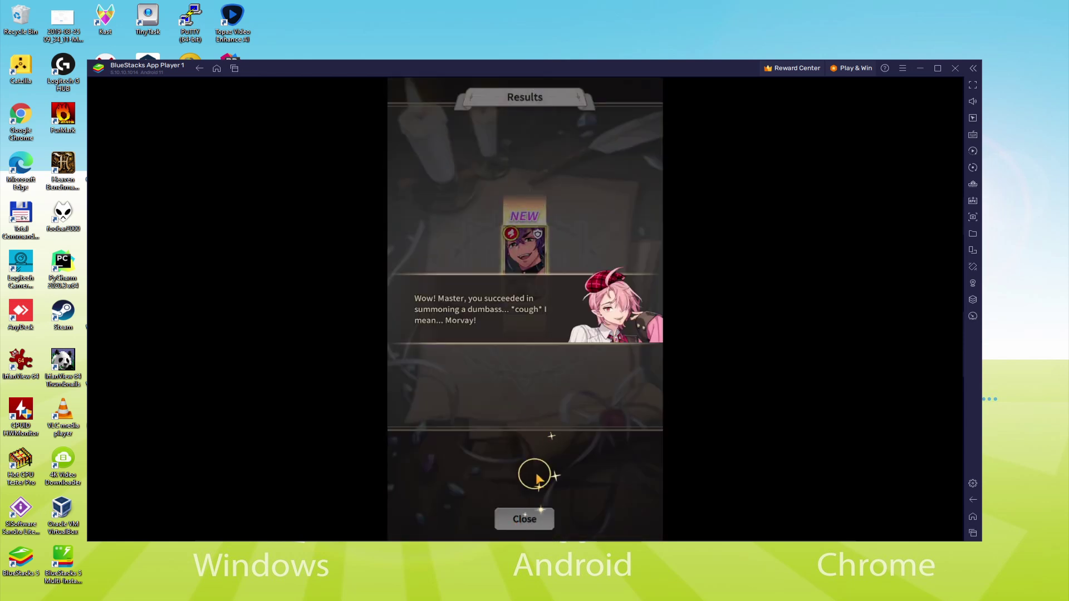
click(536, 479)
click(549, 430)
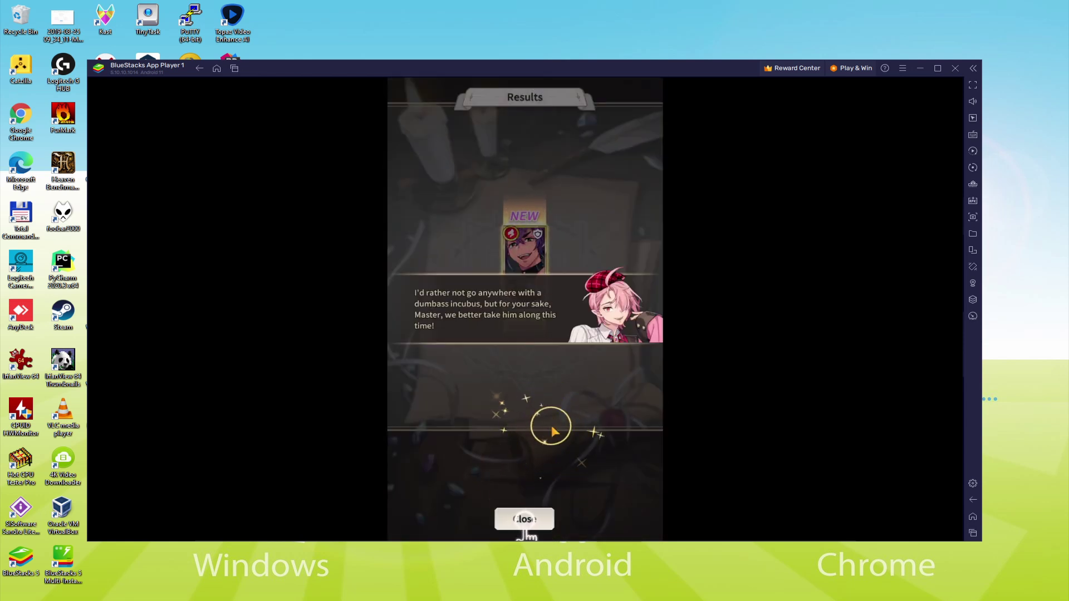
click(527, 518)
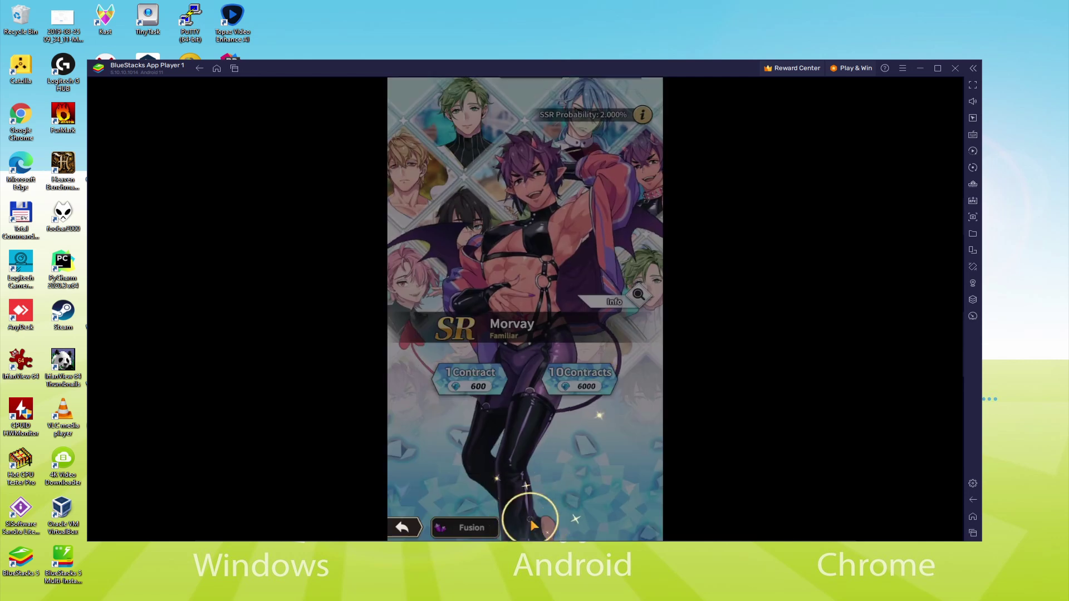
click(403, 527)
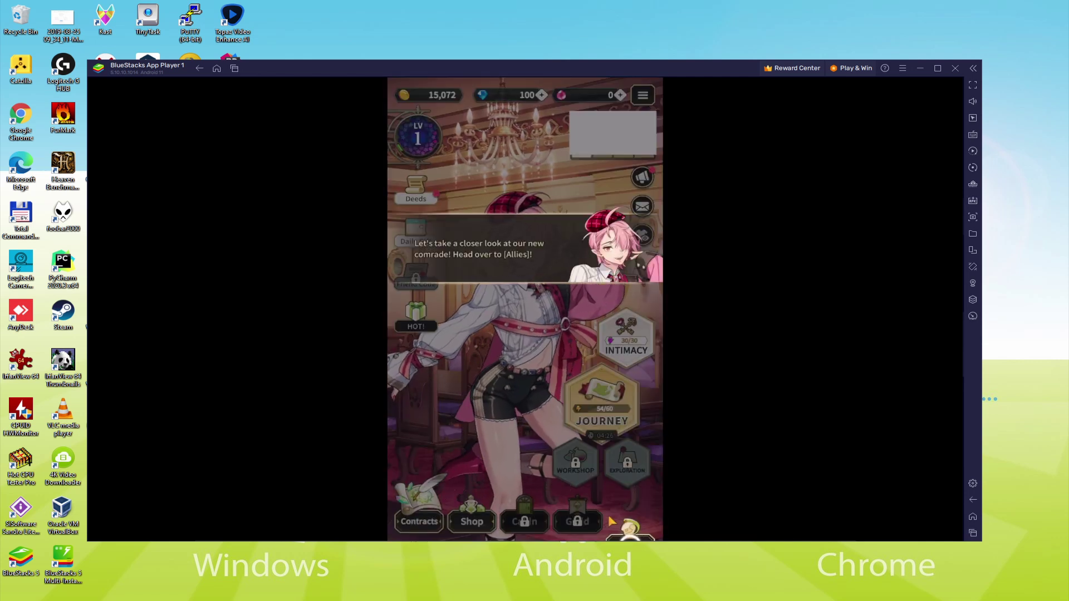
Follow the Allies tutorial to add Morvay to Team 01 and open his character info.
click(613, 522)
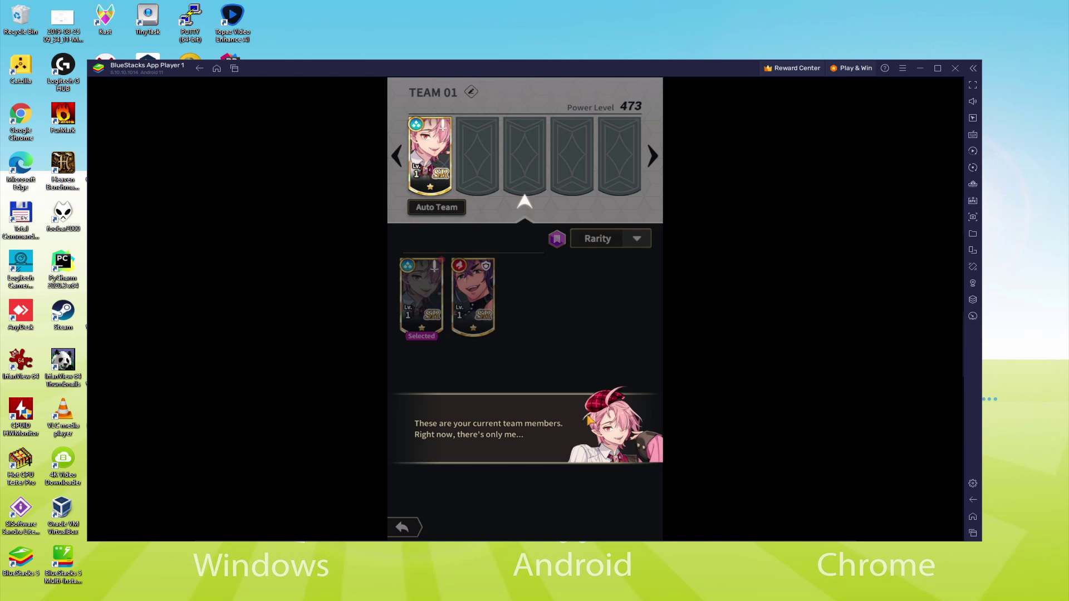
click(521, 228)
click(512, 301)
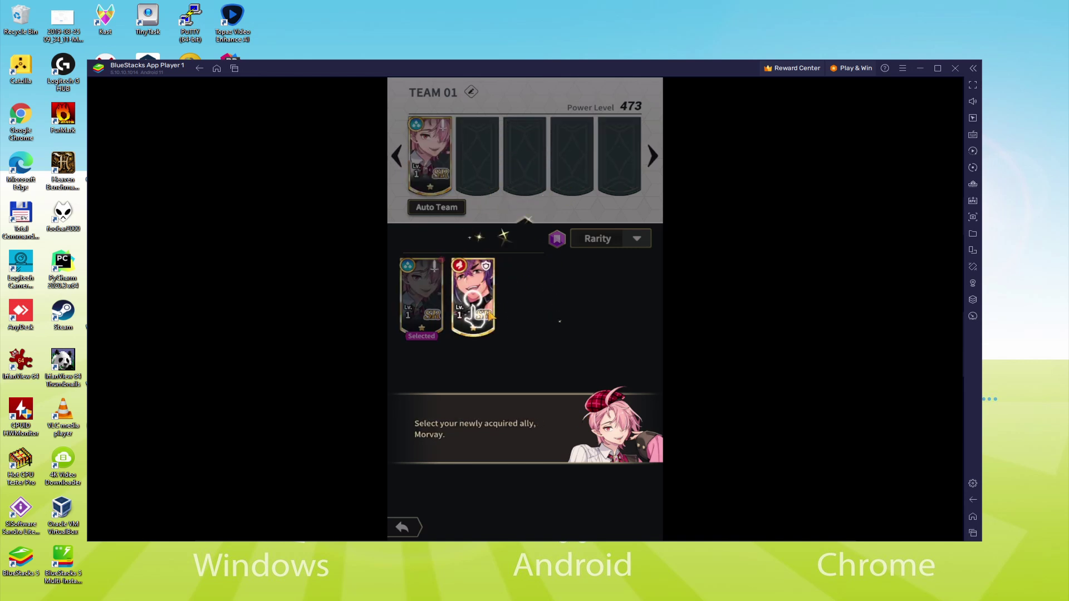
click(485, 328)
click(563, 523)
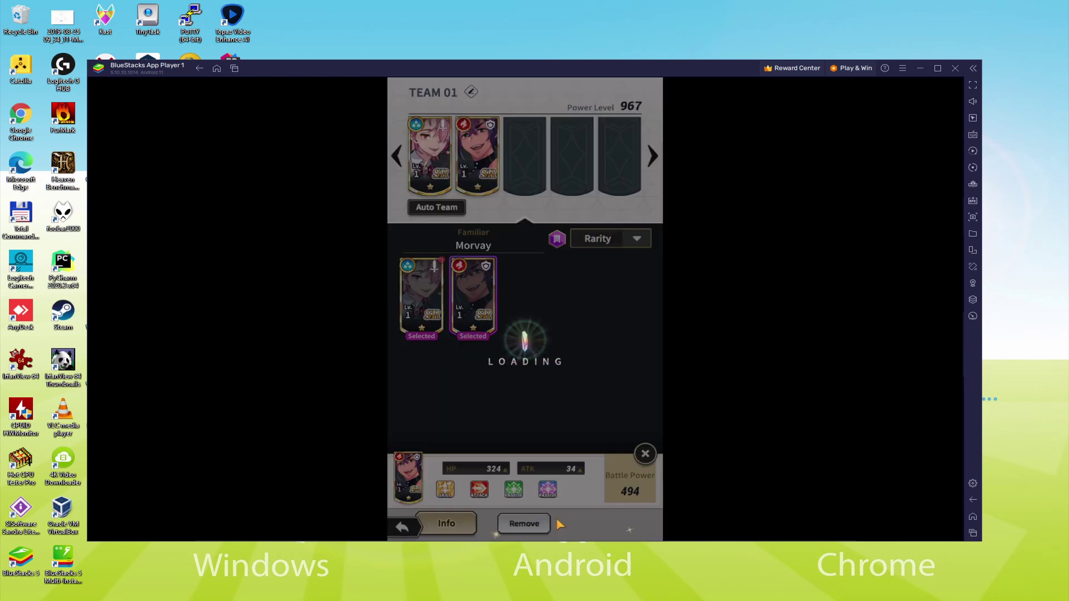
click(473, 529)
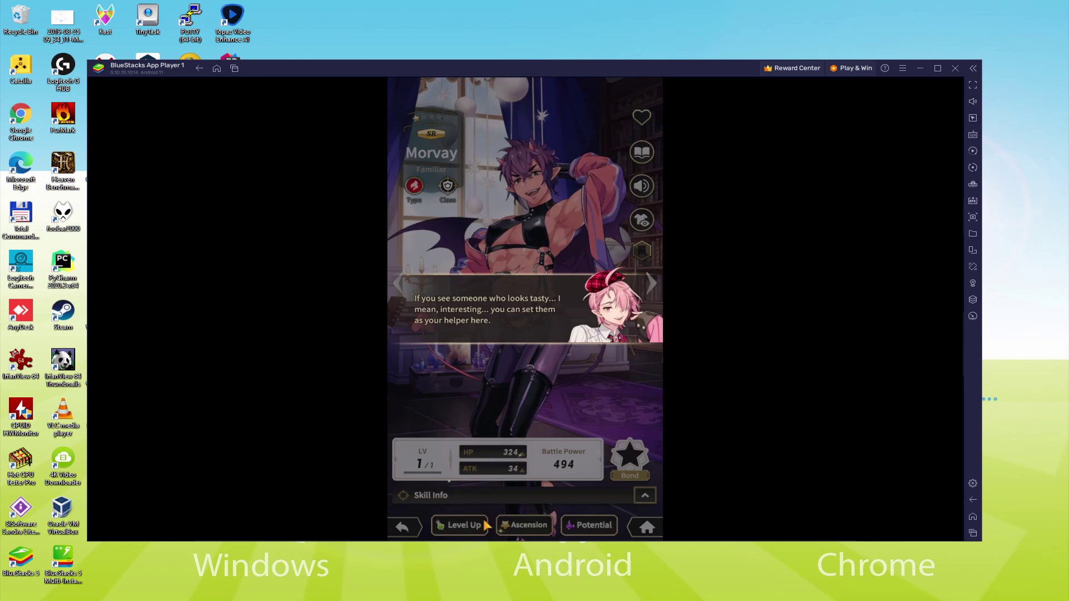